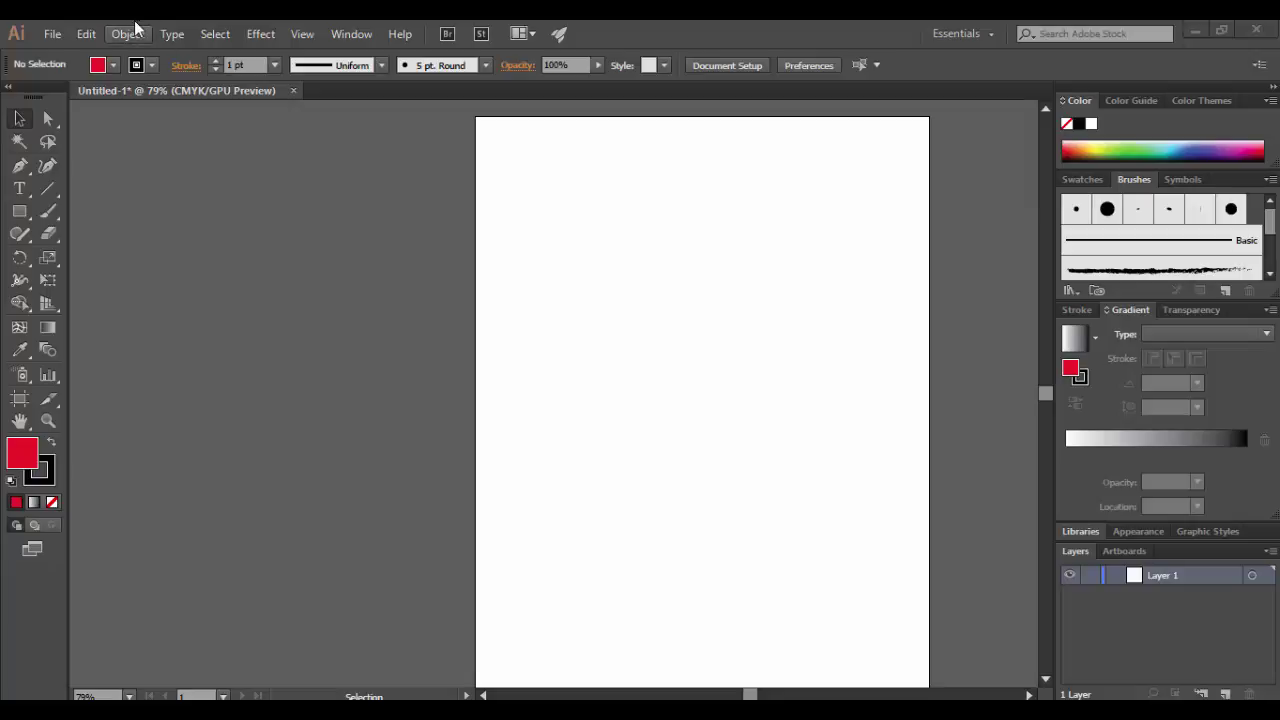
Bring up the Edit > Preferences submenu to reach the General settings
{"action": "left_click", "coordinate": [86, 34]}
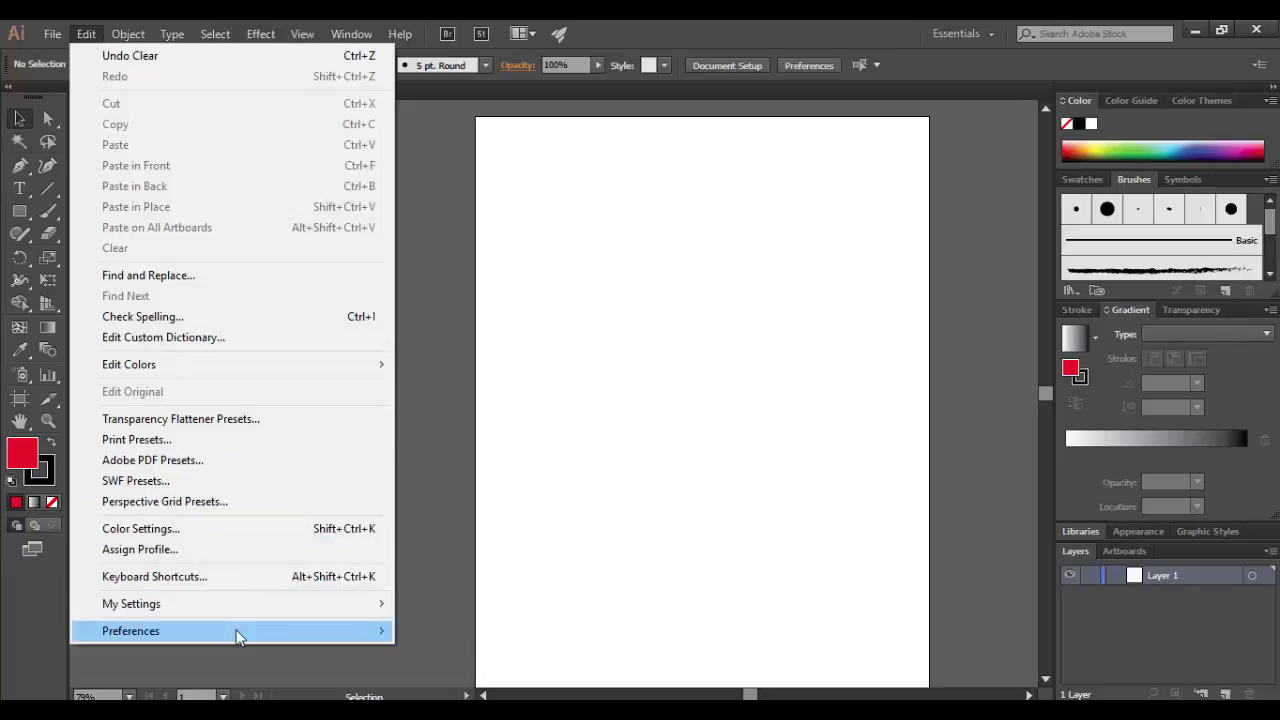
{"action": "mouse_move", "coordinate": [240, 634]}
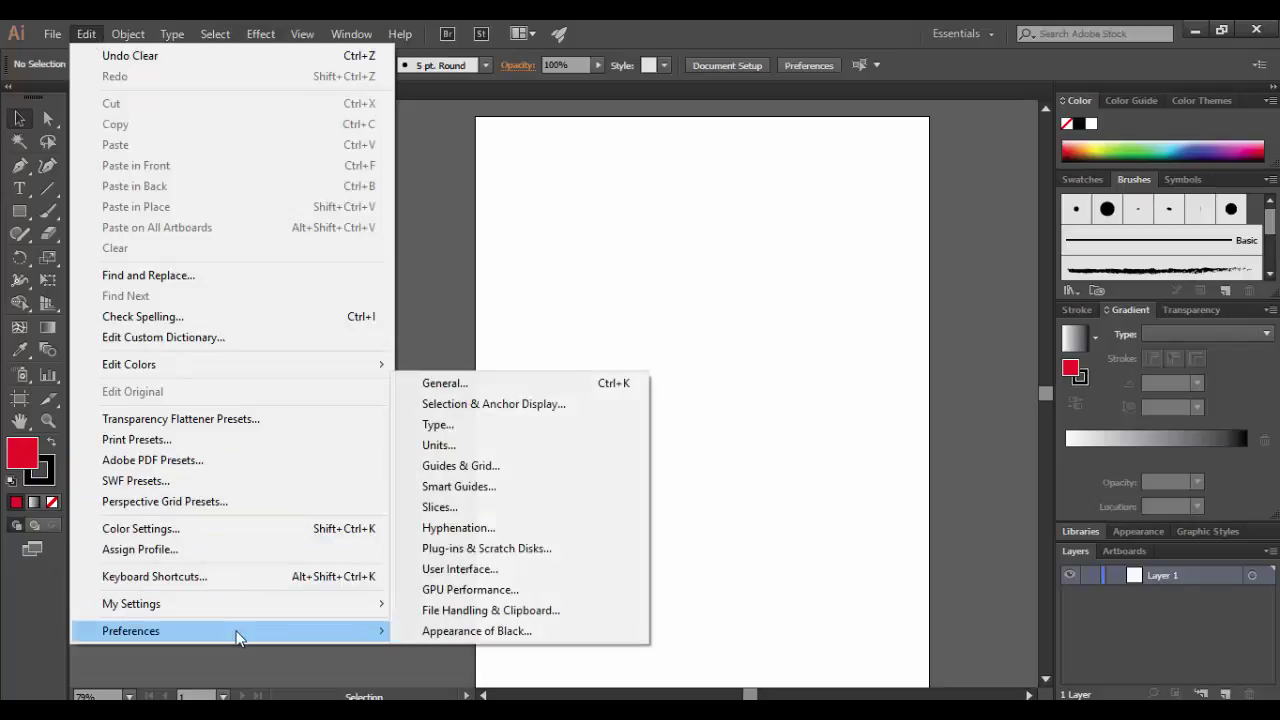
Open General preferences, move the dialog aside, and switch to the Appearance of Black page
{"action": "left_click", "coordinate": [507, 385]}
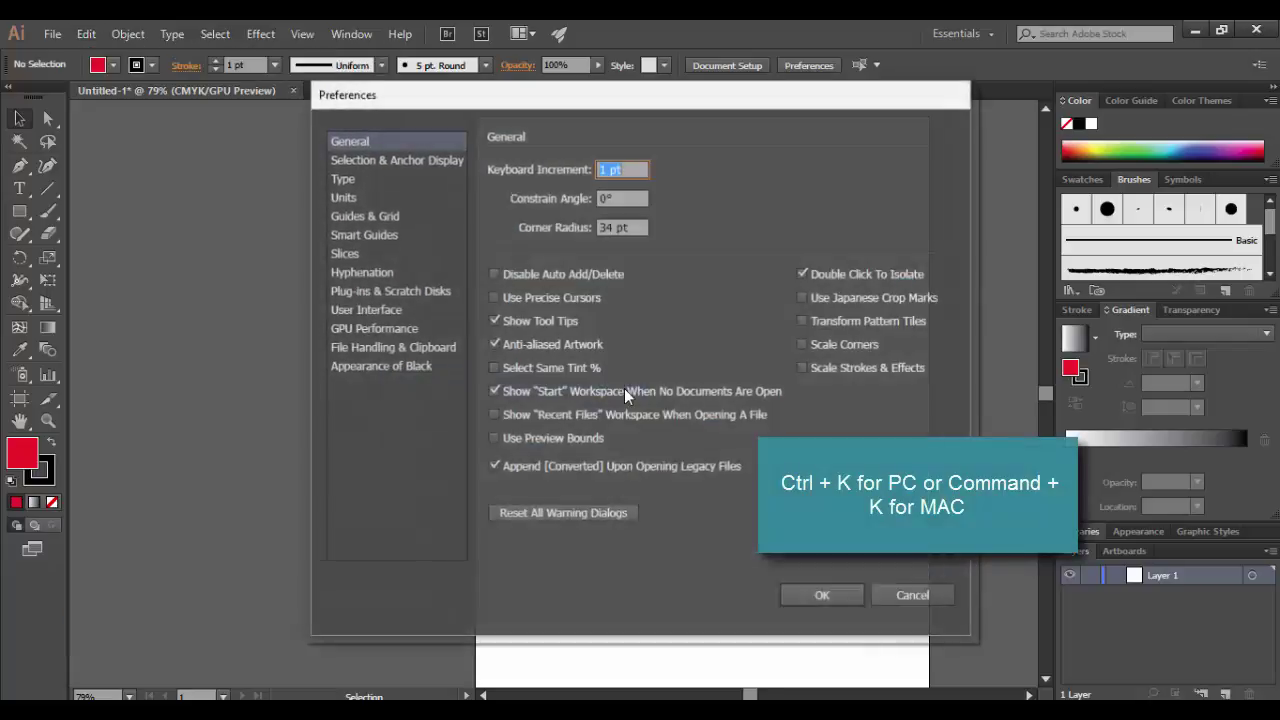
{"action": "left_click_drag", "start_coordinate": [575, 101], "coordinate": [433, 128]}
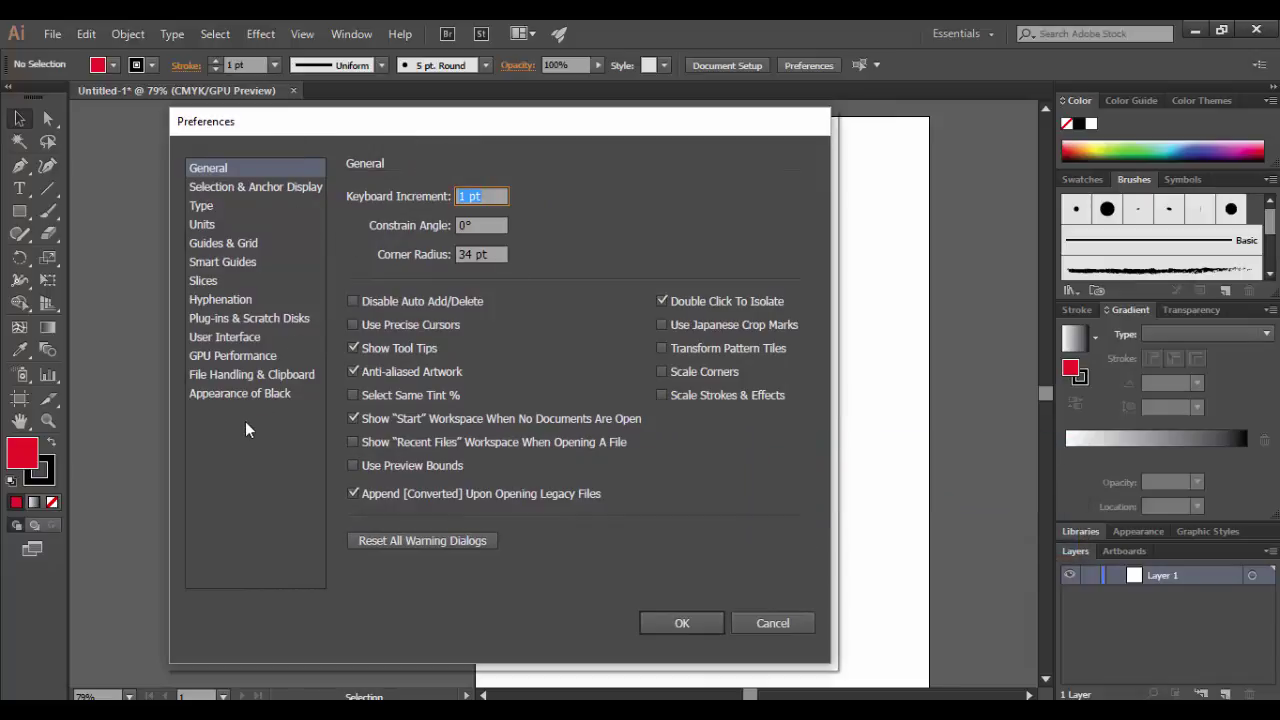
{"action": "left_click", "coordinate": [243, 391]}
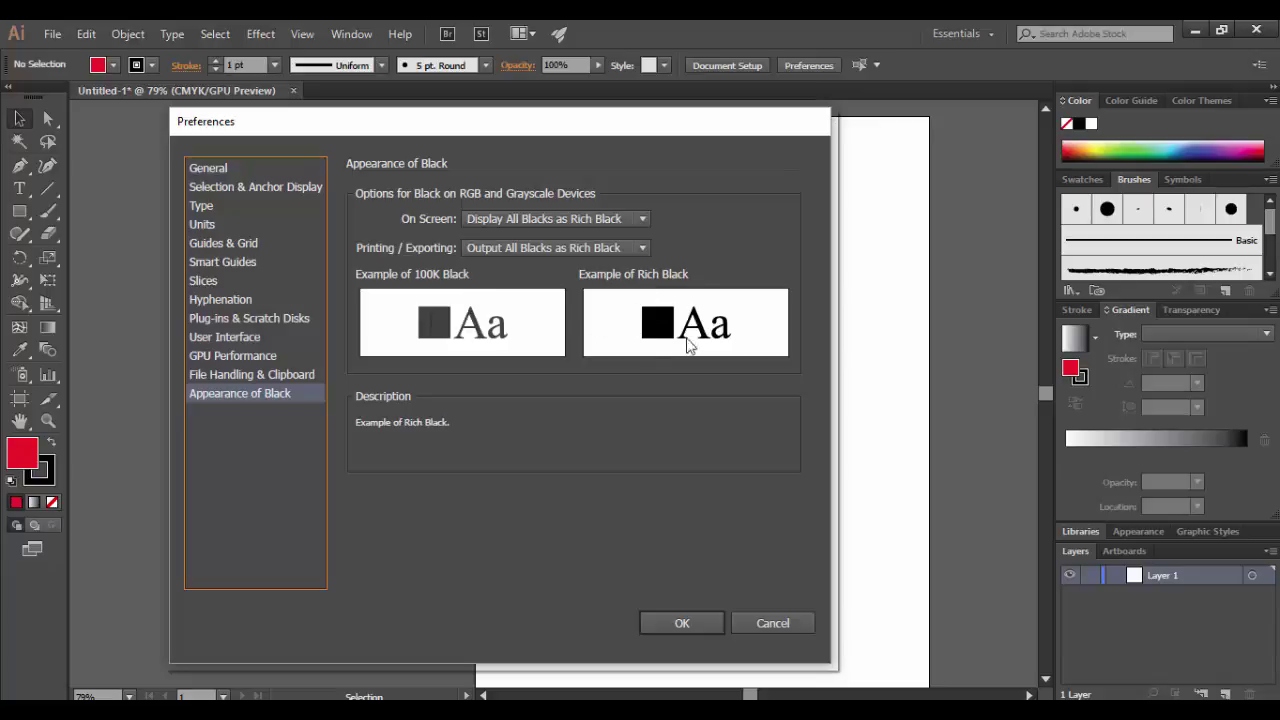
Check File Handling & Clipboard, leaving recovery saves at 2 Minutes, then view GPU Performance settings
{"action": "left_click", "coordinate": [256, 375]}
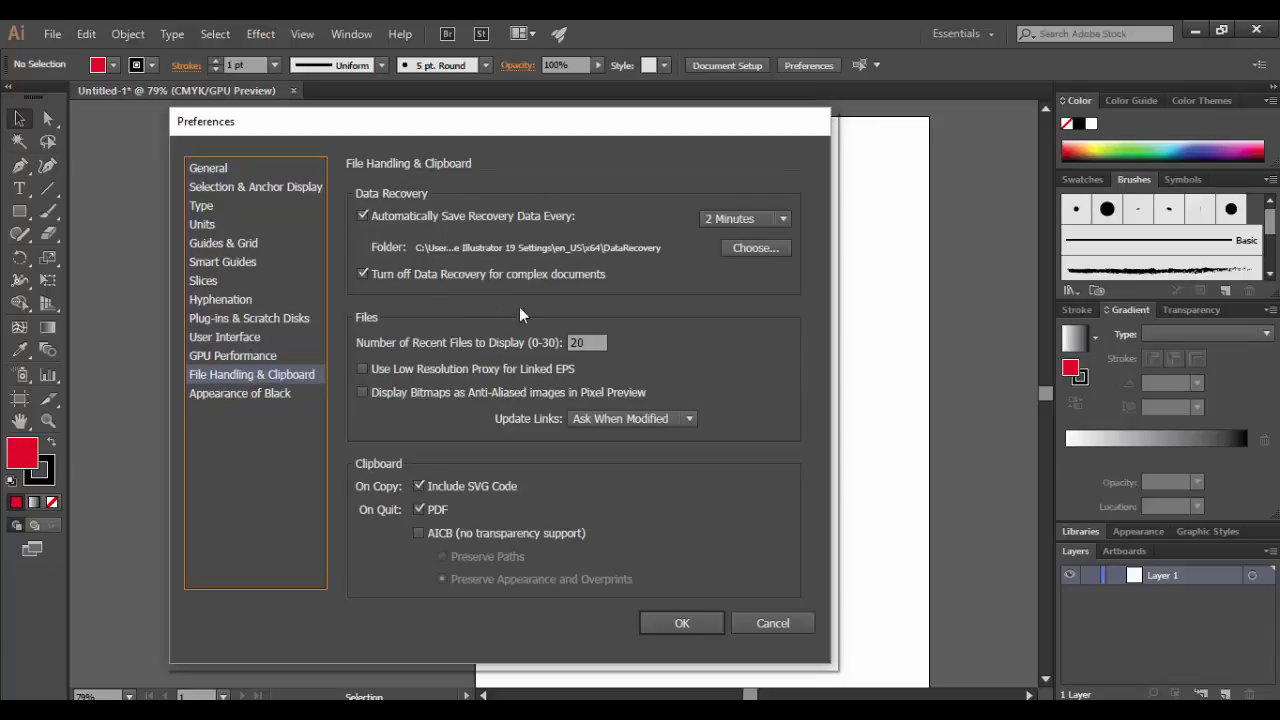
{"action": "left_click", "coordinate": [784, 217]}
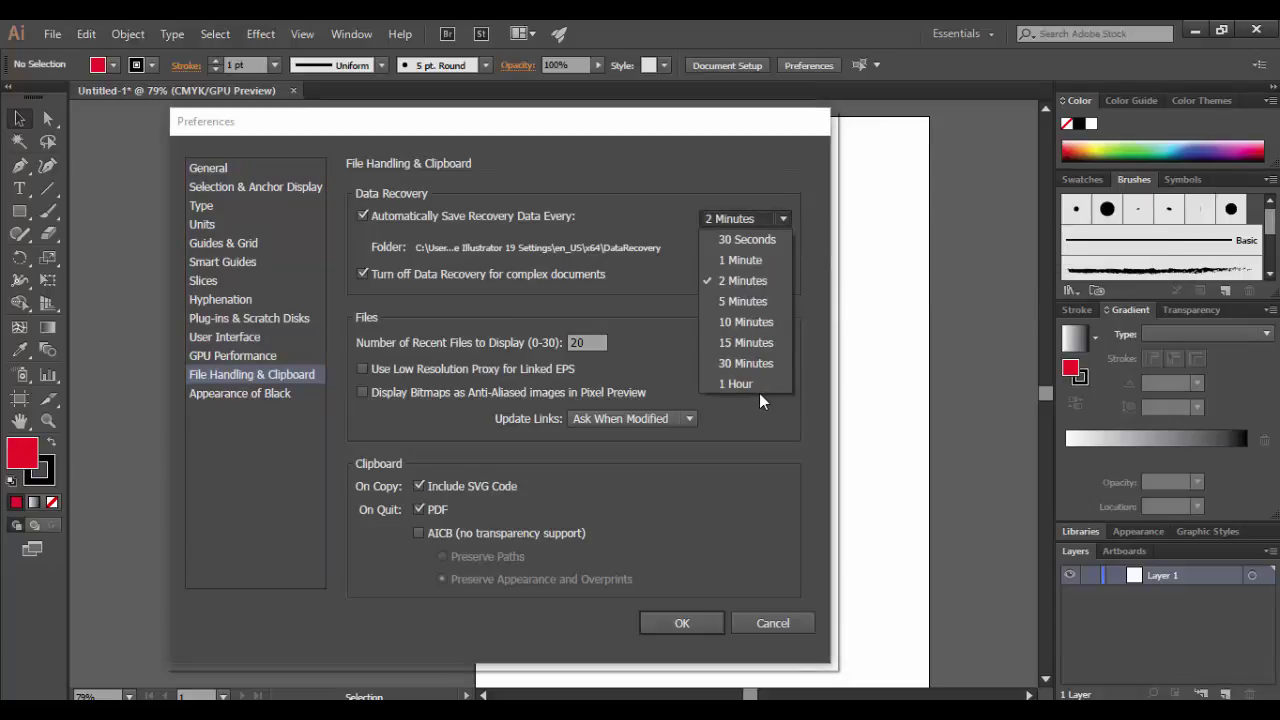
{"action": "left_click", "coordinate": [811, 215]}
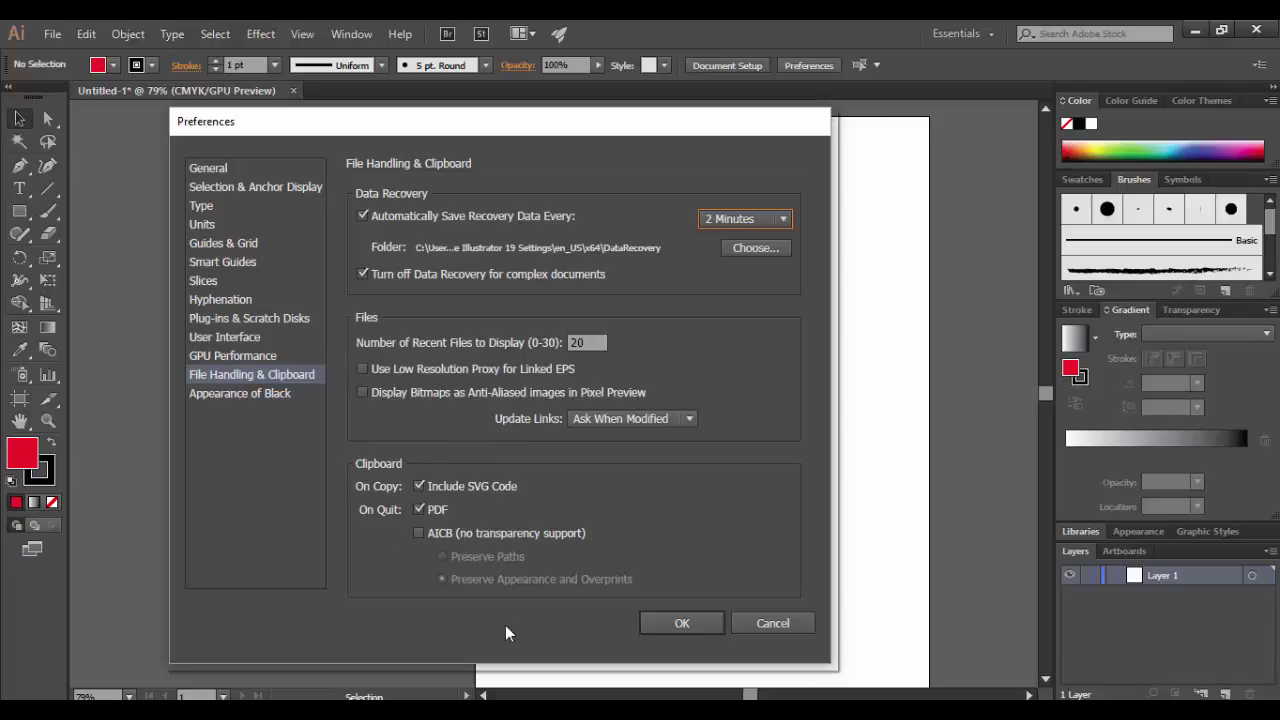
{"action": "left_click", "coordinate": [237, 356]}
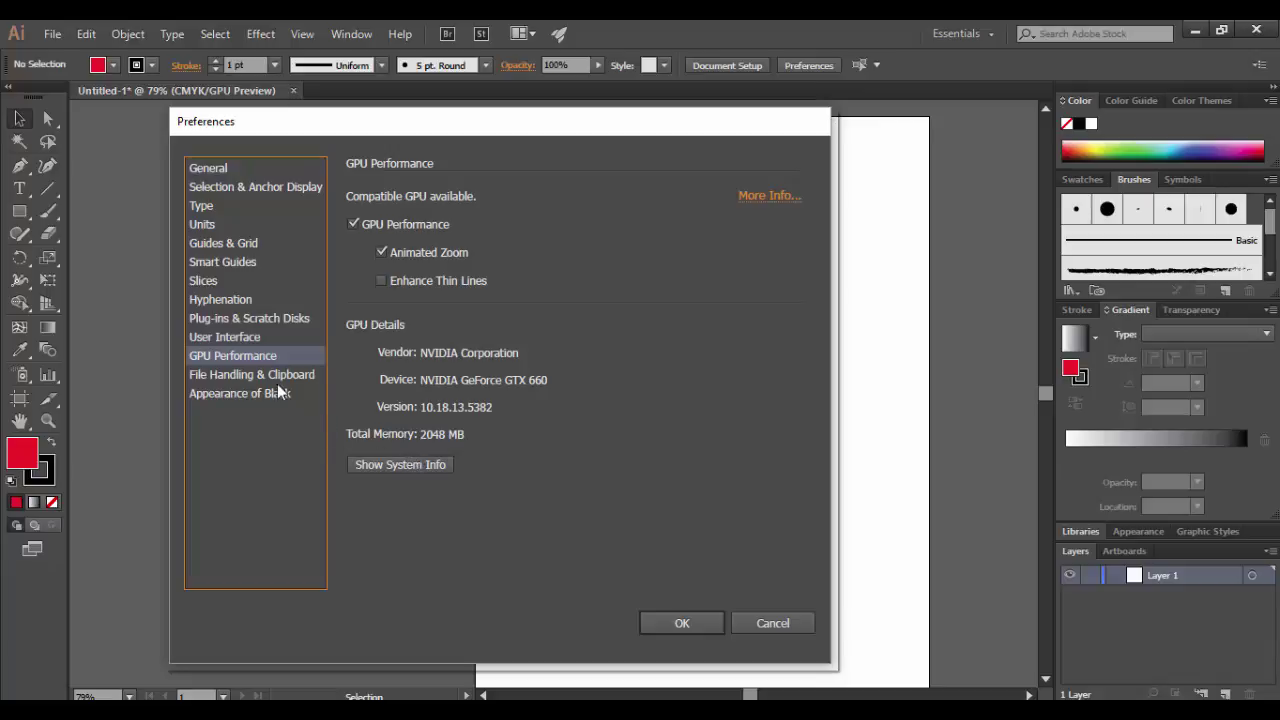
On the User Interface page, try Dark and Light brightness, then restore Medium Dark
{"action": "left_click", "coordinate": [236, 340]}
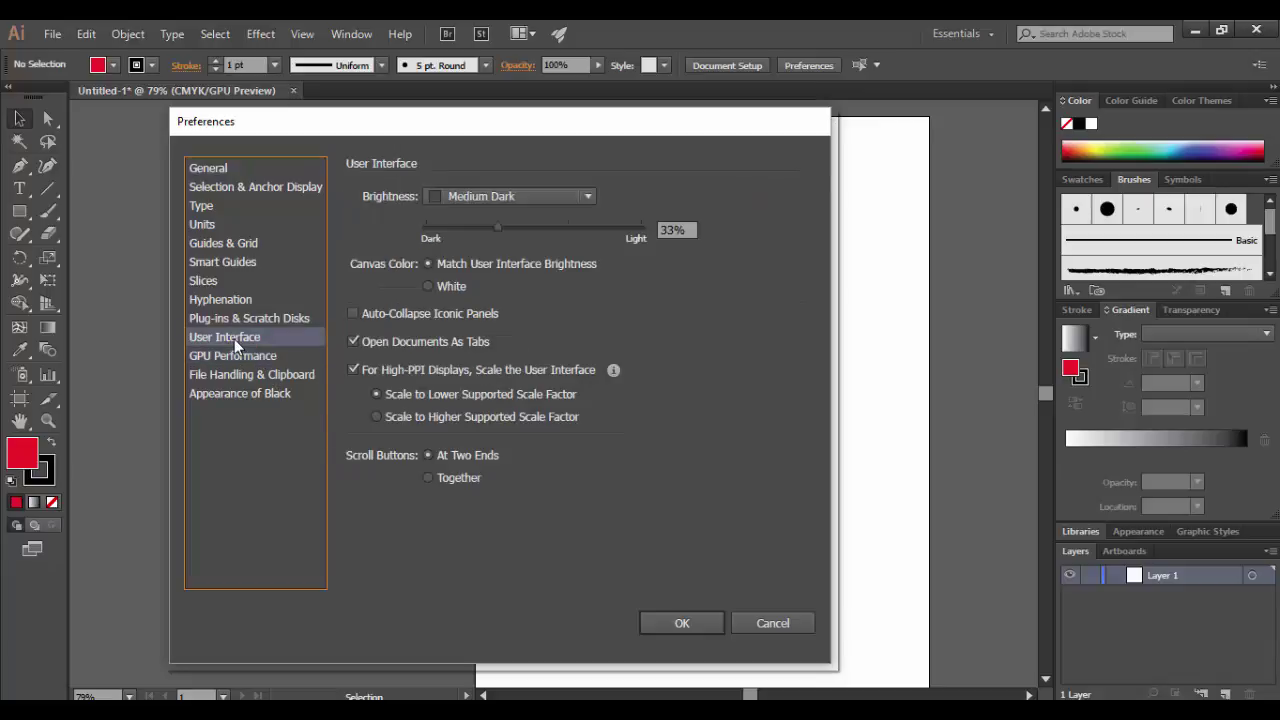
{"action": "left_click_drag", "start_coordinate": [418, 128], "coordinate": [557, 218]}
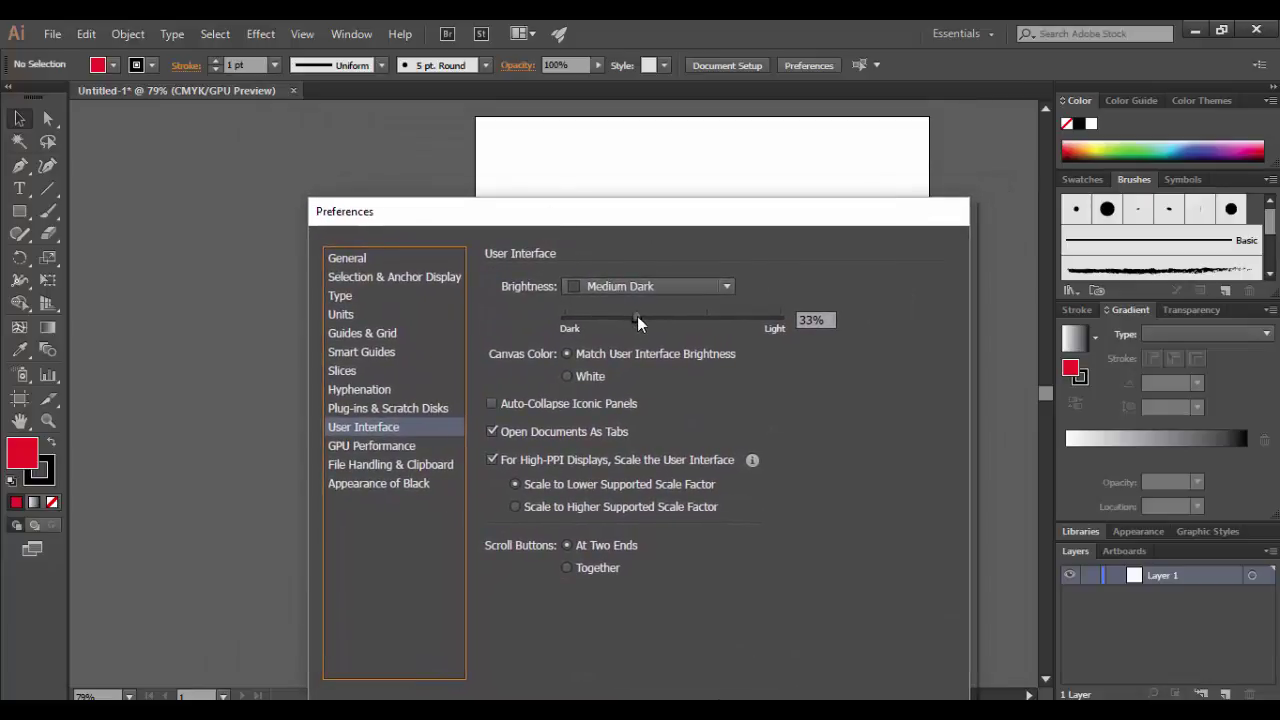
{"action": "left_click", "coordinate": [660, 286]}
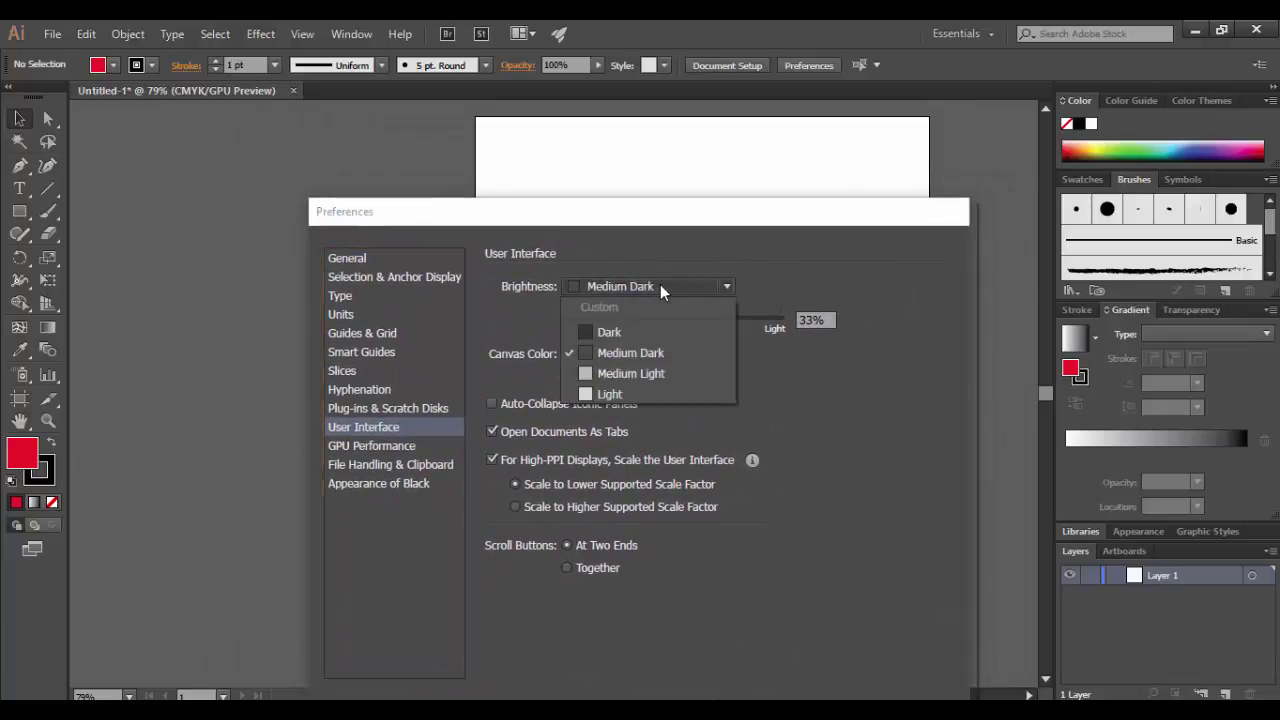
{"action": "left_click", "coordinate": [607, 348]}
{"action": "key", "text": "Up"}
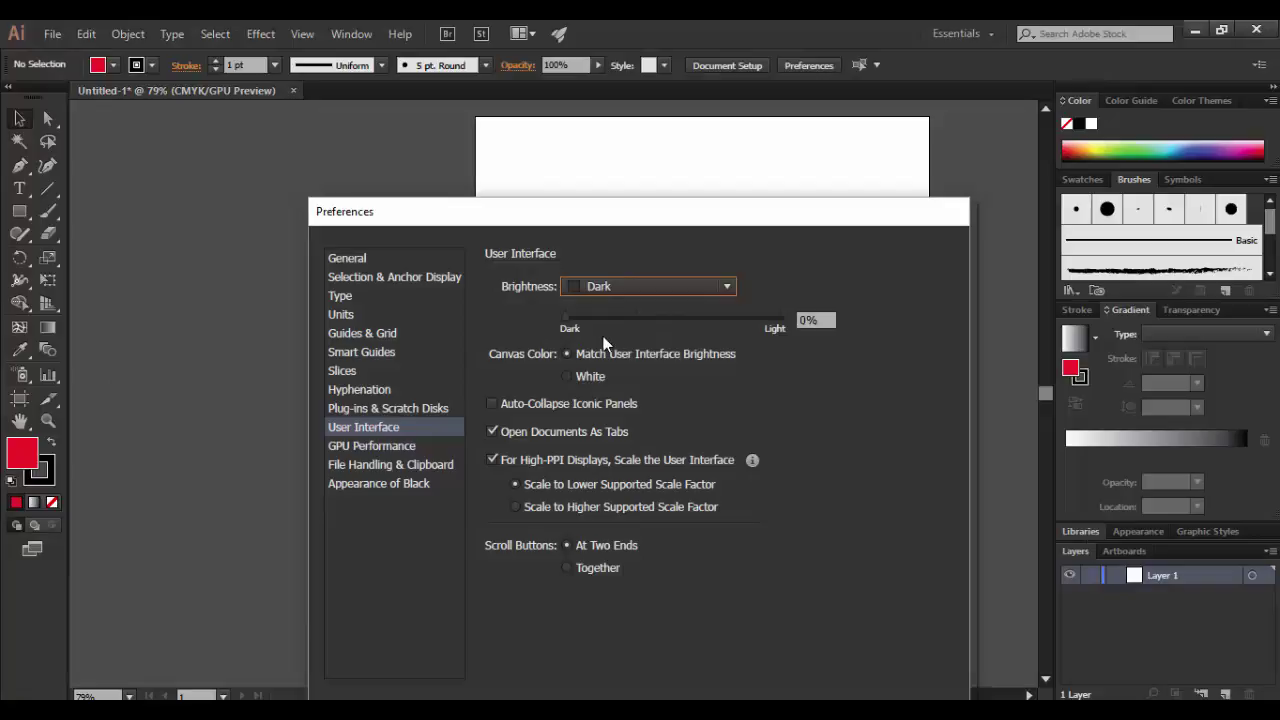
{"action": "left_click", "coordinate": [650, 283]}
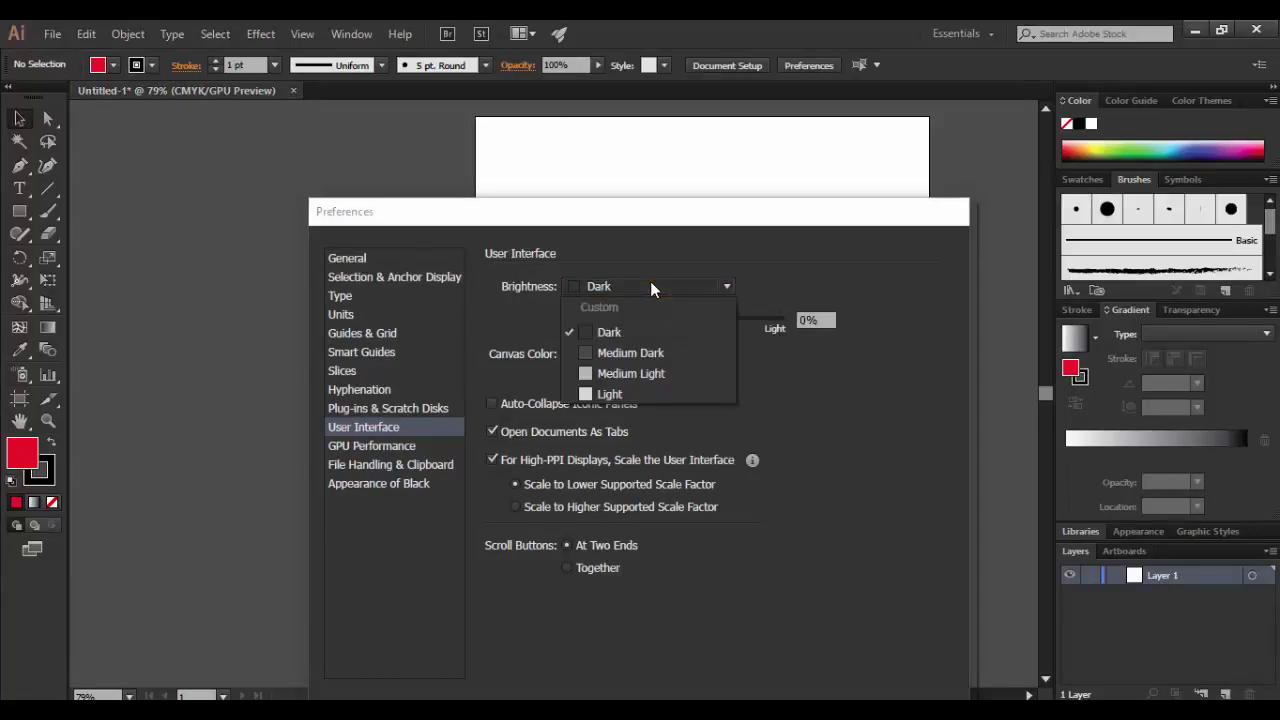
{"action": "left_click", "coordinate": [640, 393]}
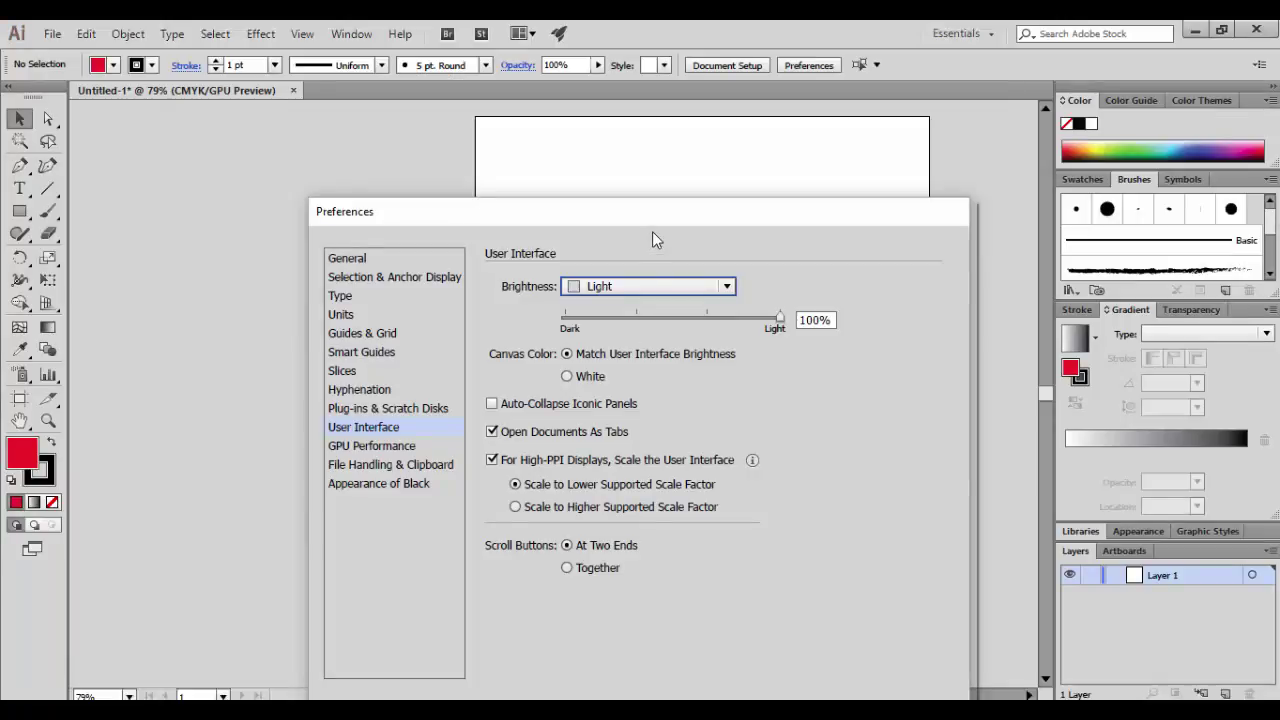
{"action": "left_click_drag", "start_coordinate": [629, 229], "coordinate": [721, 140]}
{"action": "left_click", "coordinate": [584, 199]}
{"action": "left_click", "coordinate": [517, 263]}
Set Canvas Color to White, then back to Match User Interface Brightness
{"action": "left_click", "coordinate": [472, 335]}
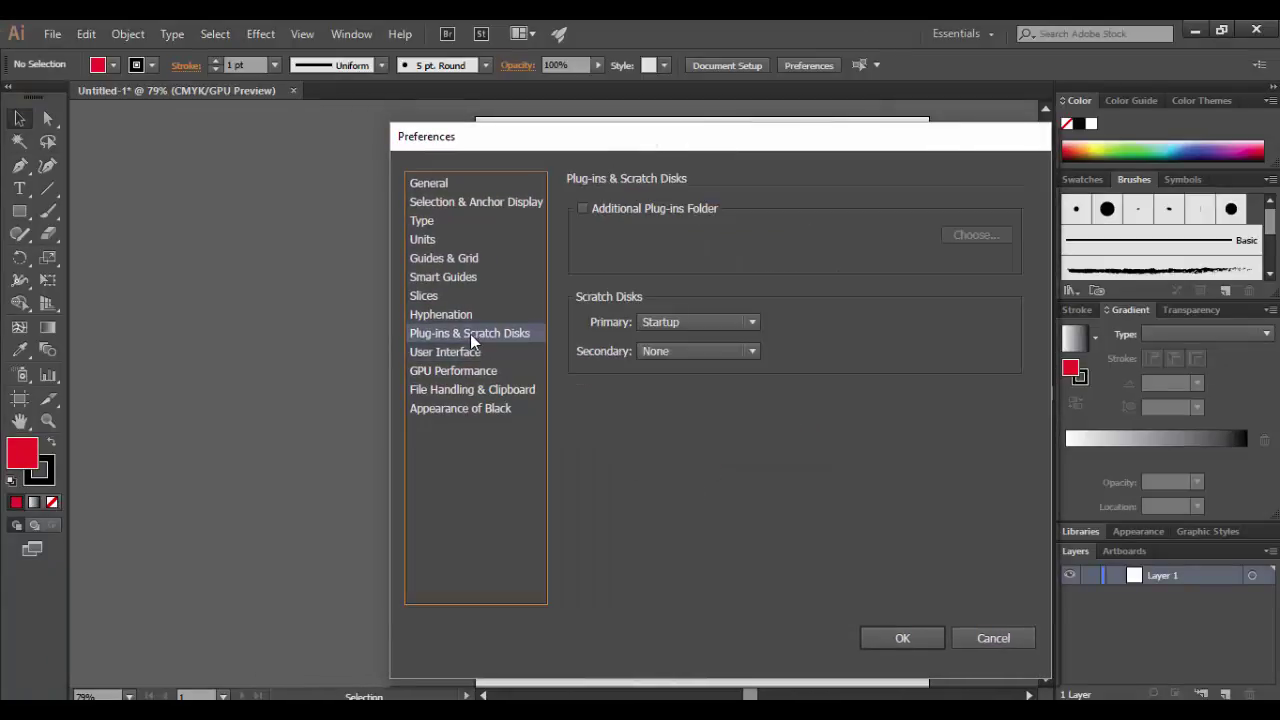
{"action": "left_click", "coordinate": [484, 355]}
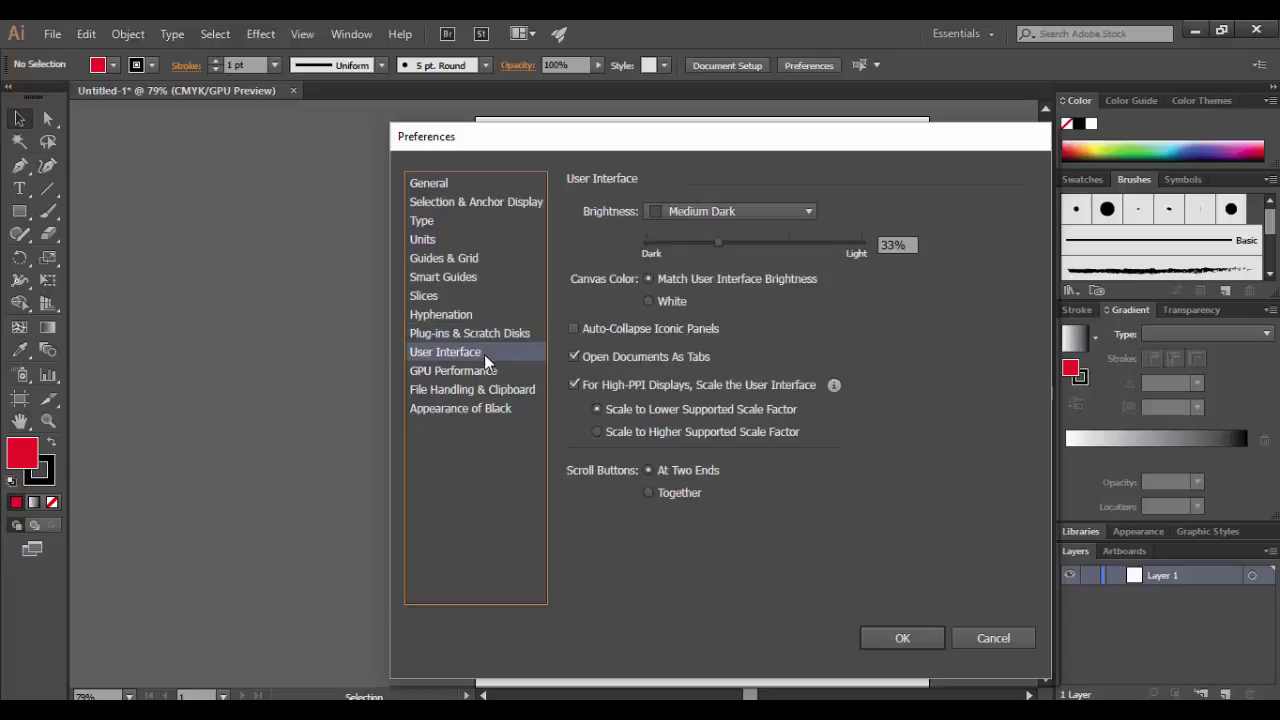
{"action": "left_click", "coordinate": [648, 301]}
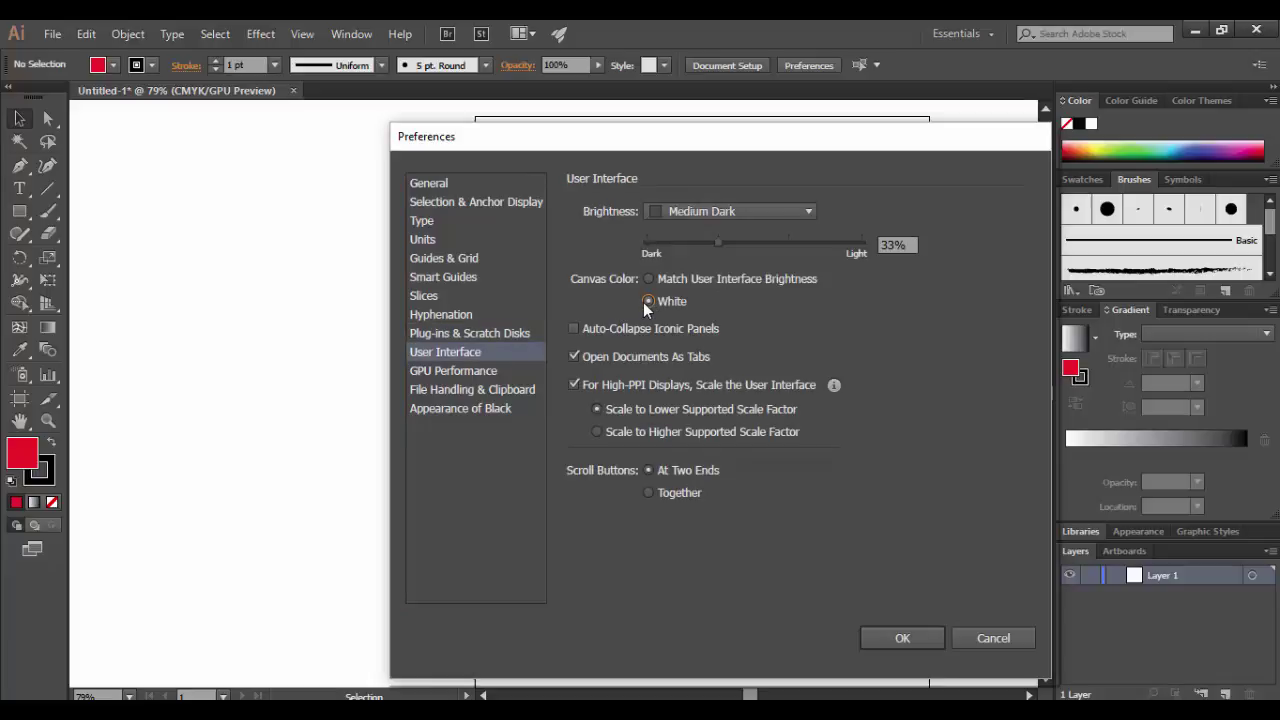
{"action": "left_click_drag", "start_coordinate": [547, 140], "coordinate": [620, 162]}
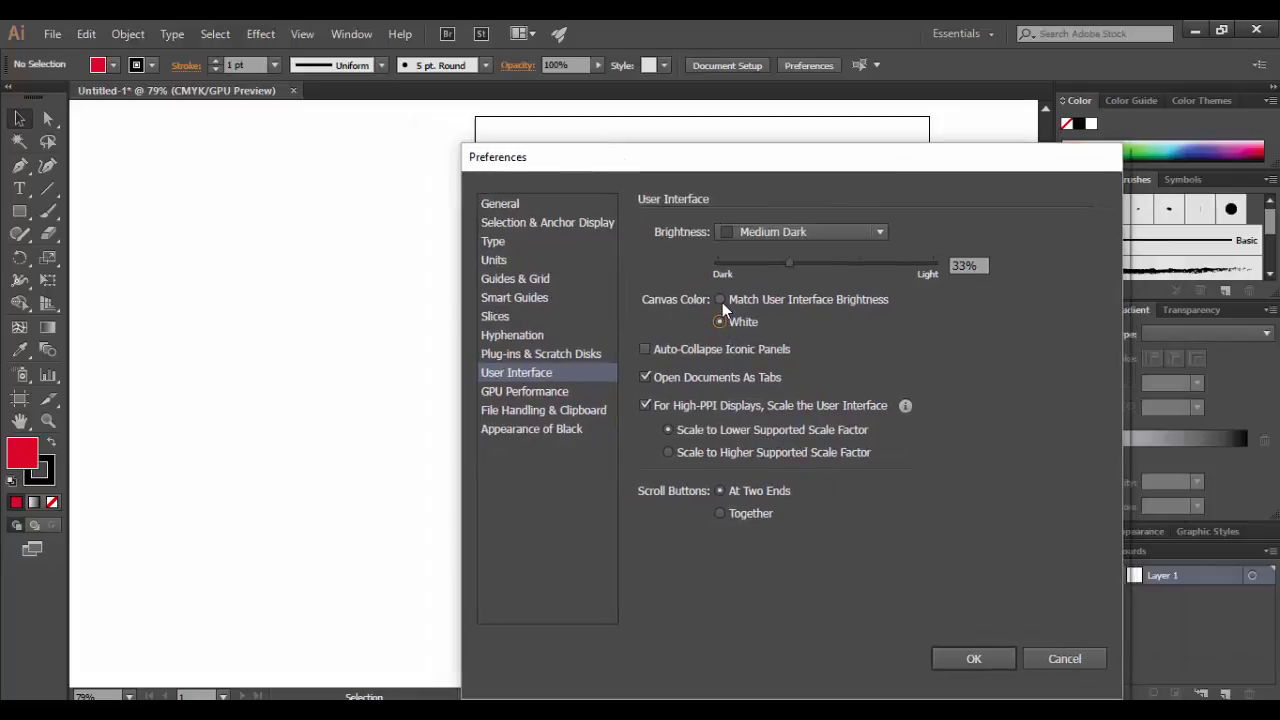
{"action": "left_click", "coordinate": [721, 301]}
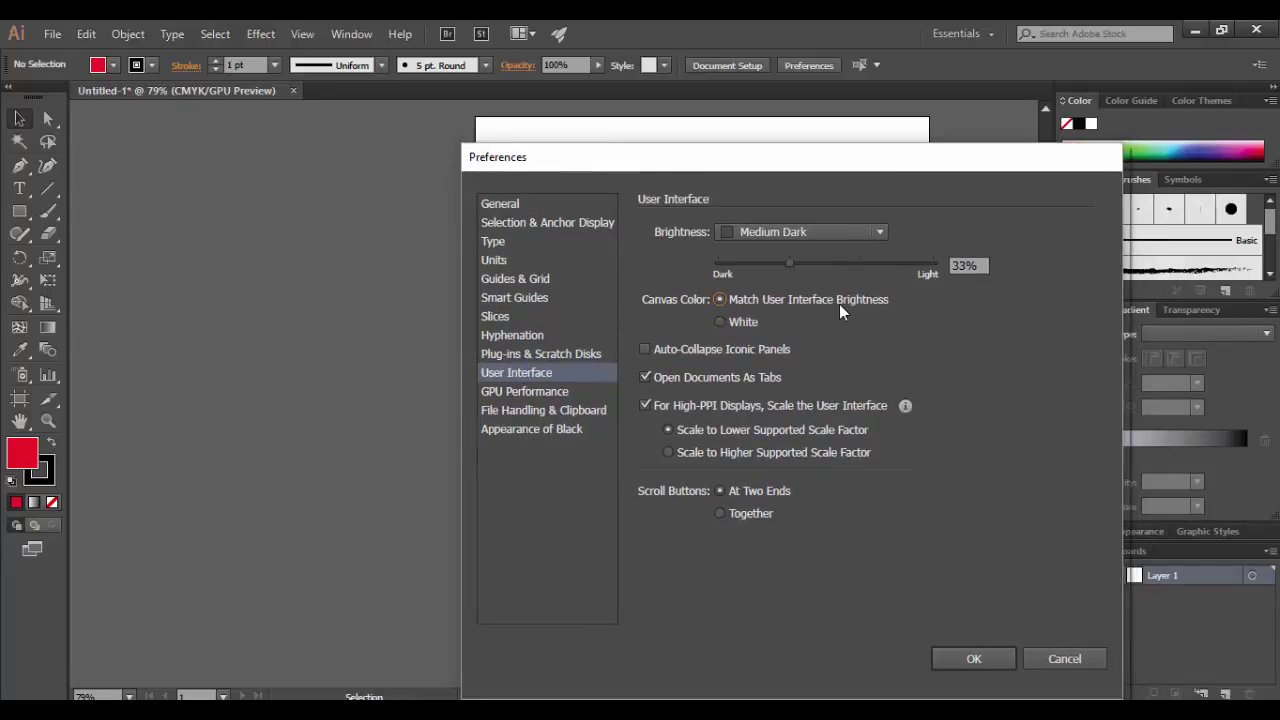
{"action": "left_click", "coordinate": [525, 352]}
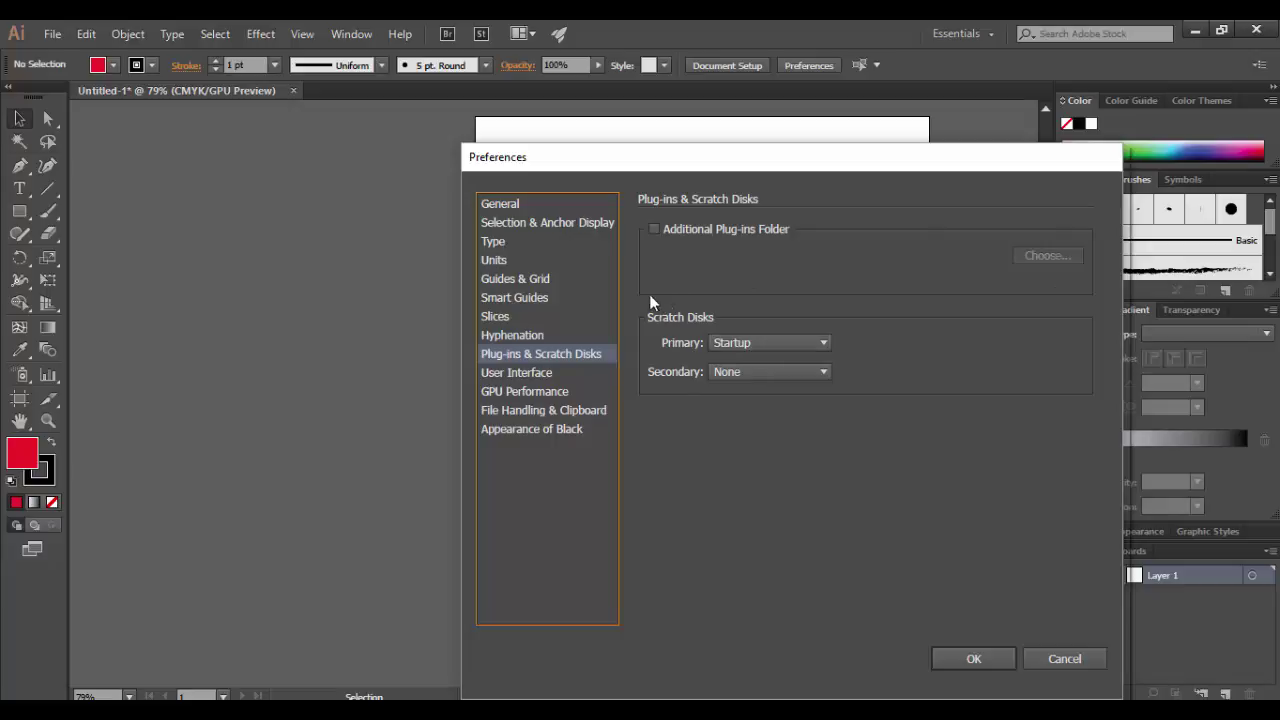
{"action": "left_click", "coordinate": [512, 335]}
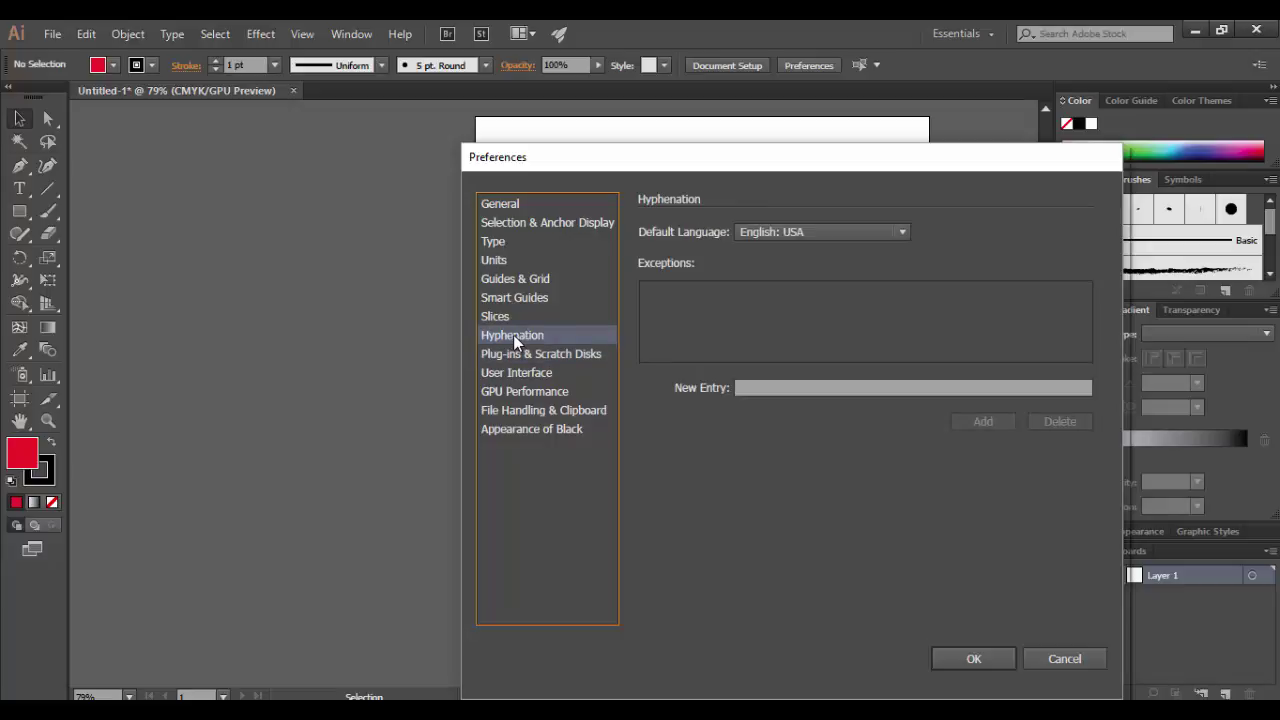
{"action": "left_click", "coordinate": [500, 318]}
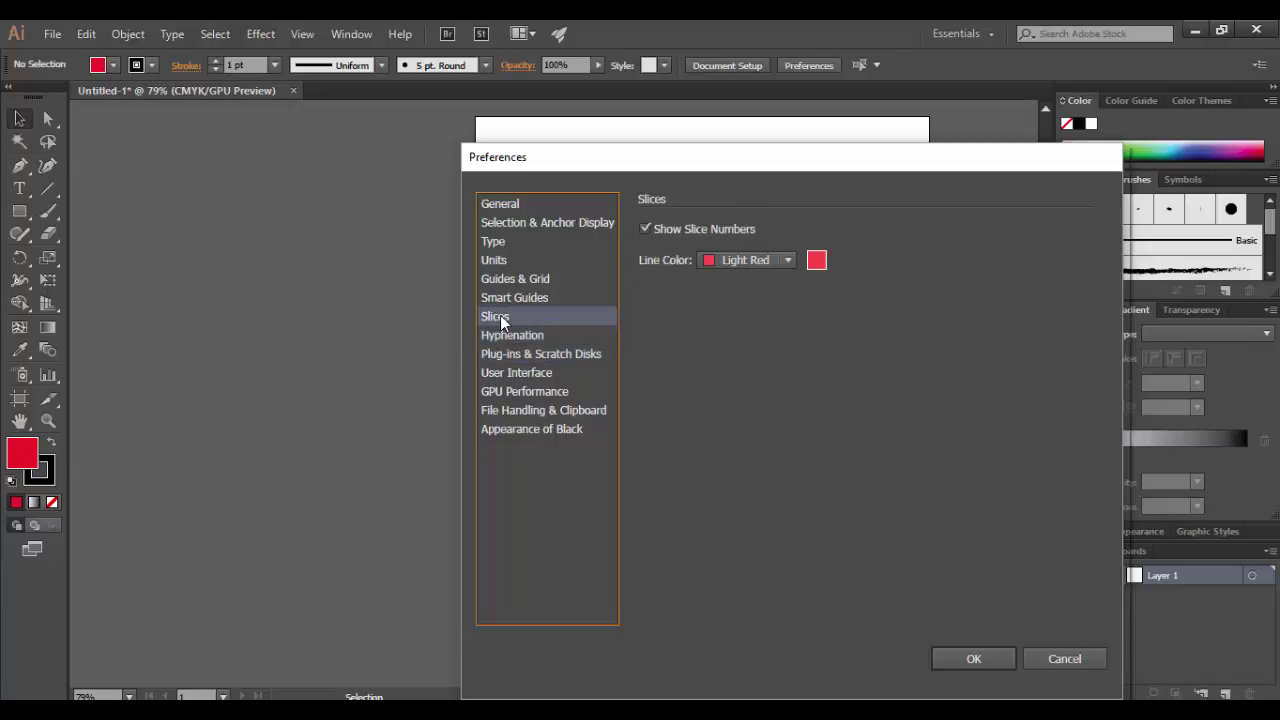
{"action": "left_click", "coordinate": [503, 336]}
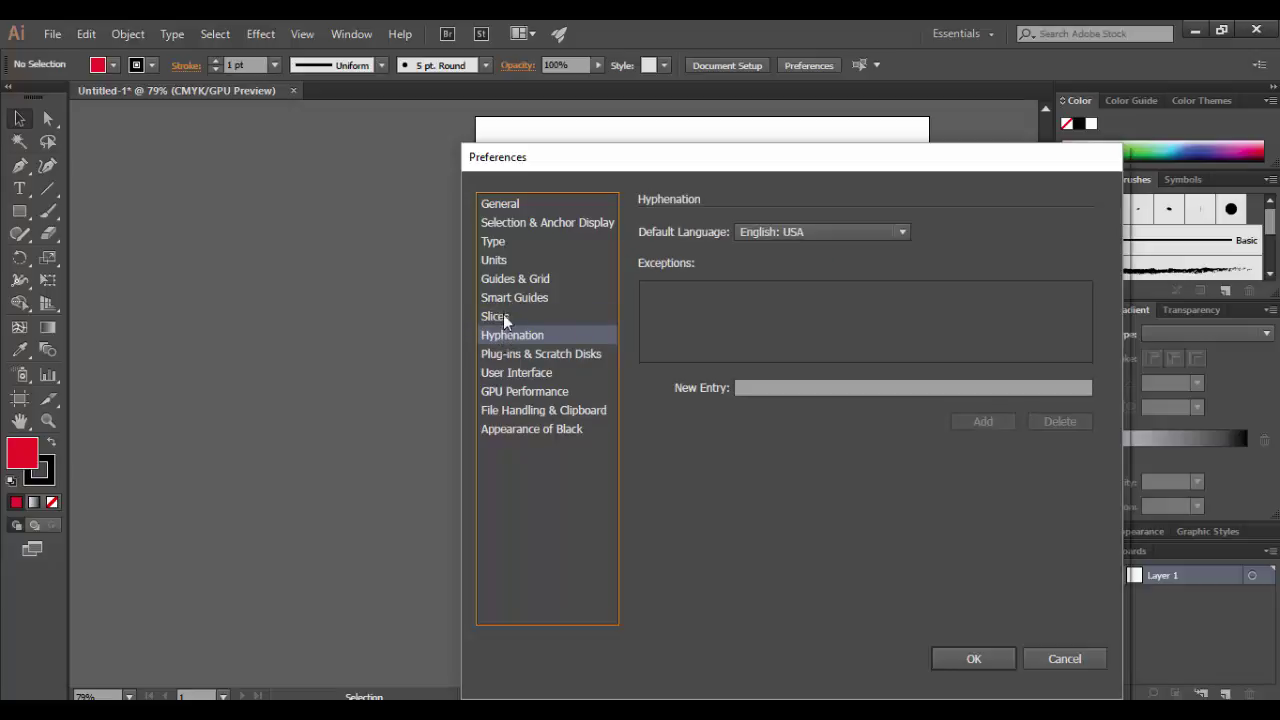
{"action": "left_click", "coordinate": [516, 298]}
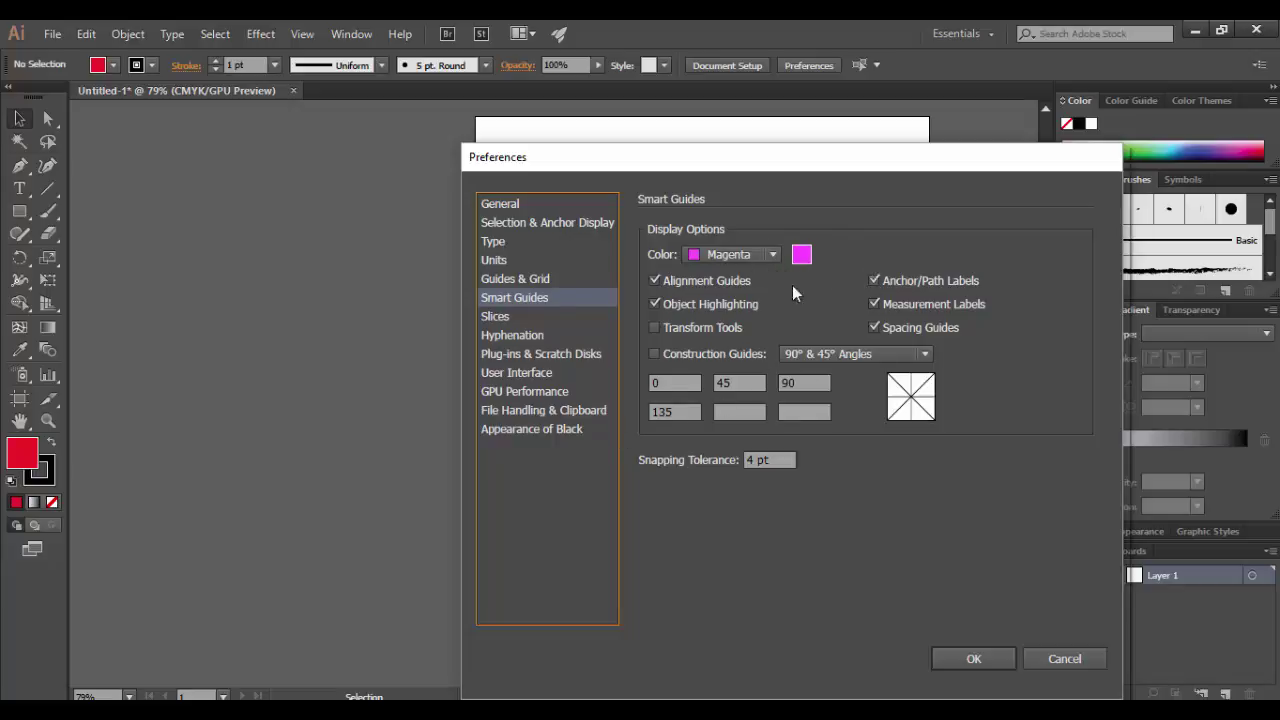
Set the Guides & Grid grid colour to a custom blue
{"action": "left_click", "coordinate": [525, 280]}
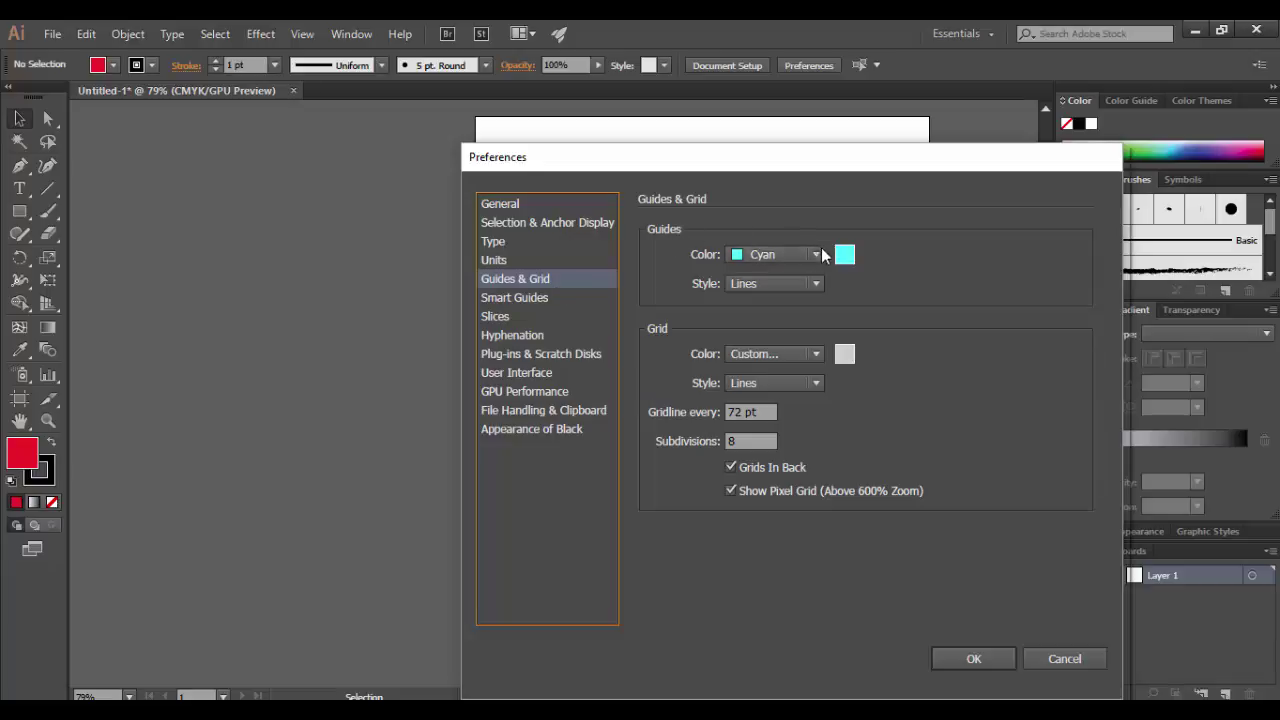
{"action": "left_click", "coordinate": [845, 358]}
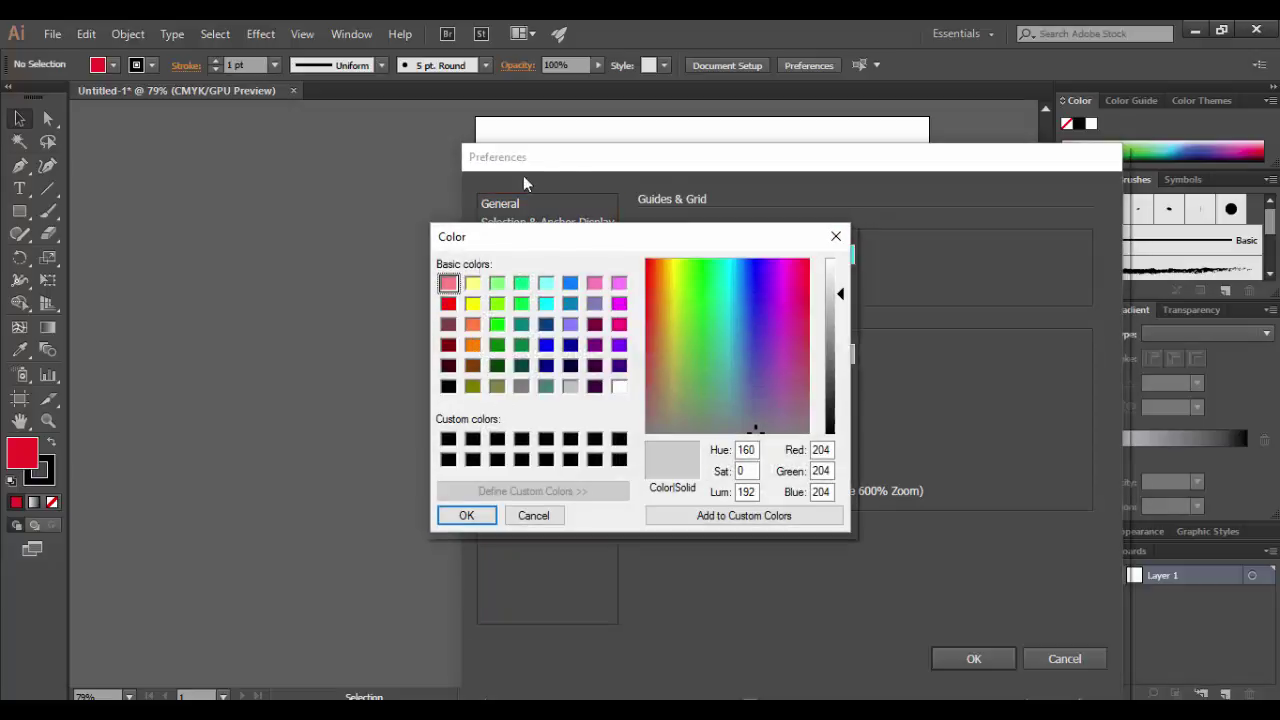
{"action": "left_click", "coordinate": [546, 345]}
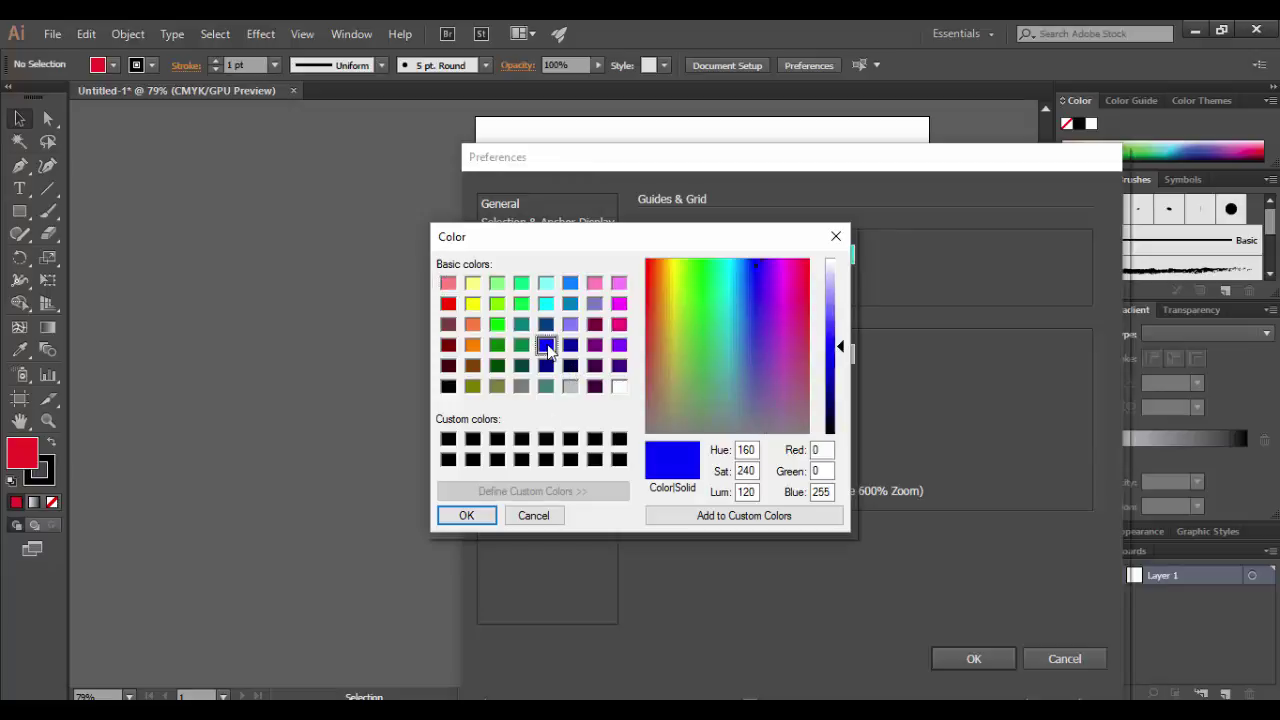
{"action": "left_click", "coordinate": [466, 516]}
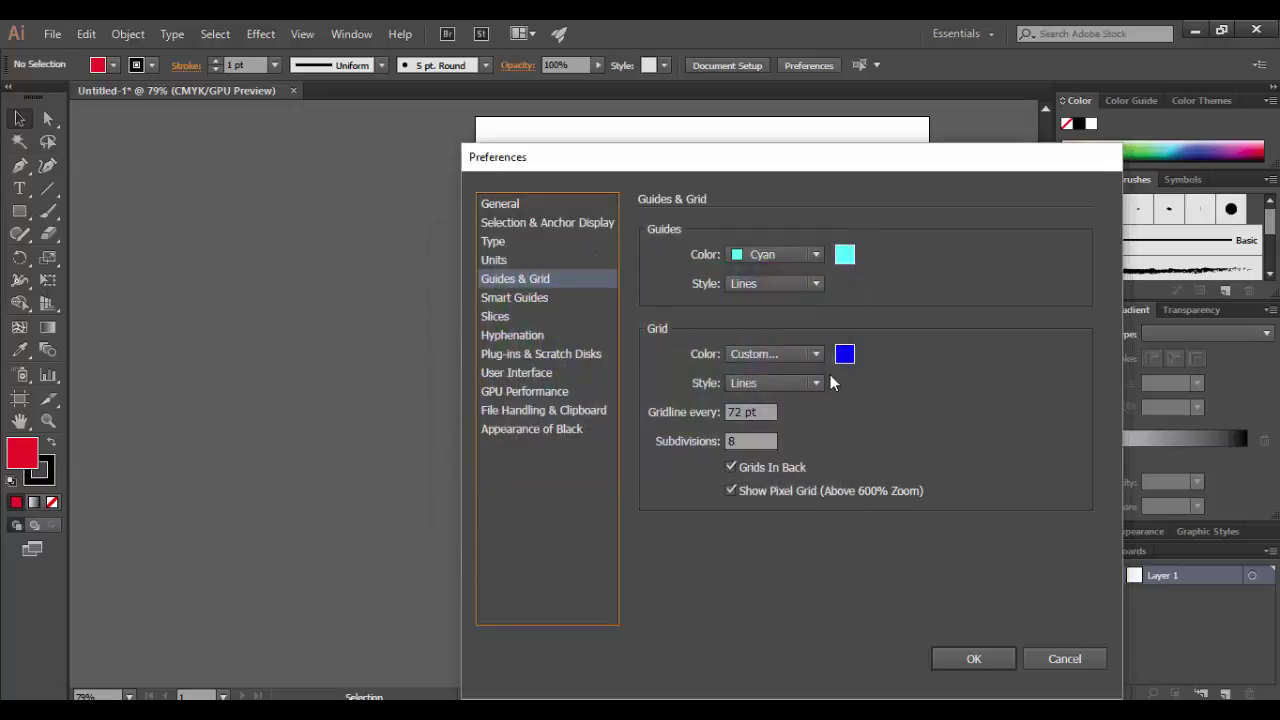
{"action": "left_click", "coordinate": [752, 412]}
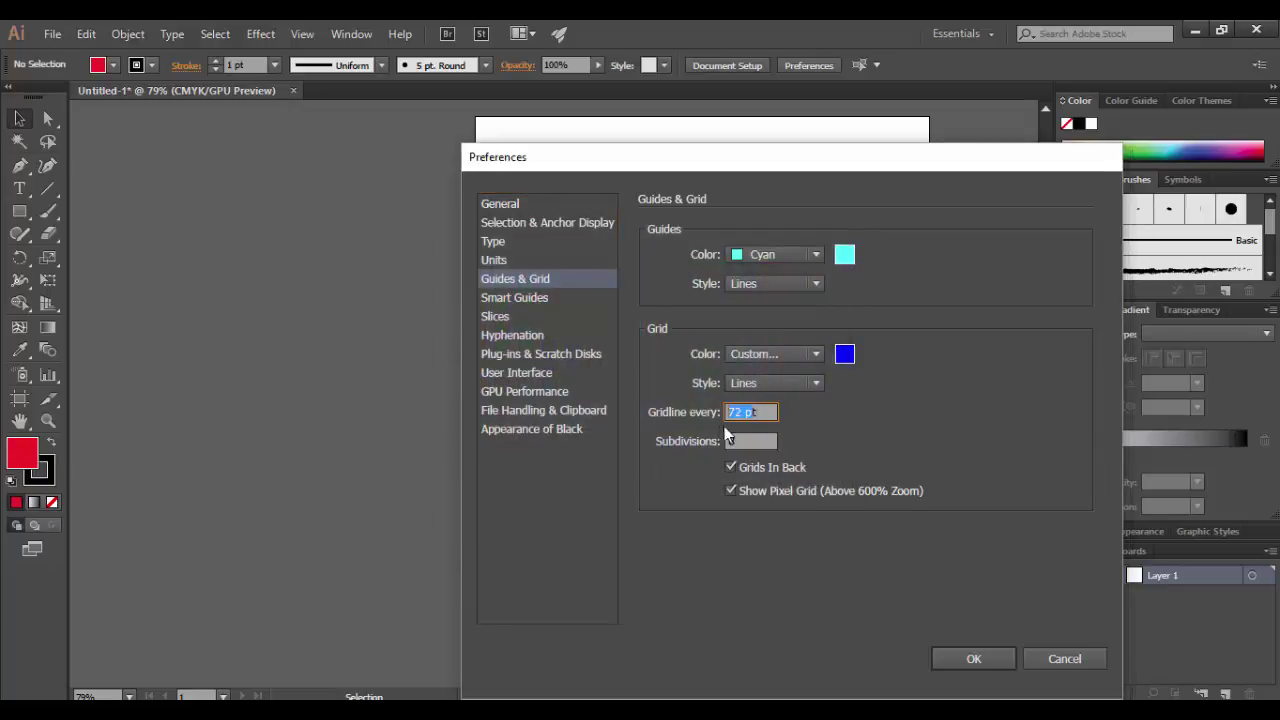
{"action": "left_click", "coordinate": [758, 441]}
Apply the preferences and turn on View > Show Grid over the artboard
{"action": "left_click", "coordinate": [987, 660]}
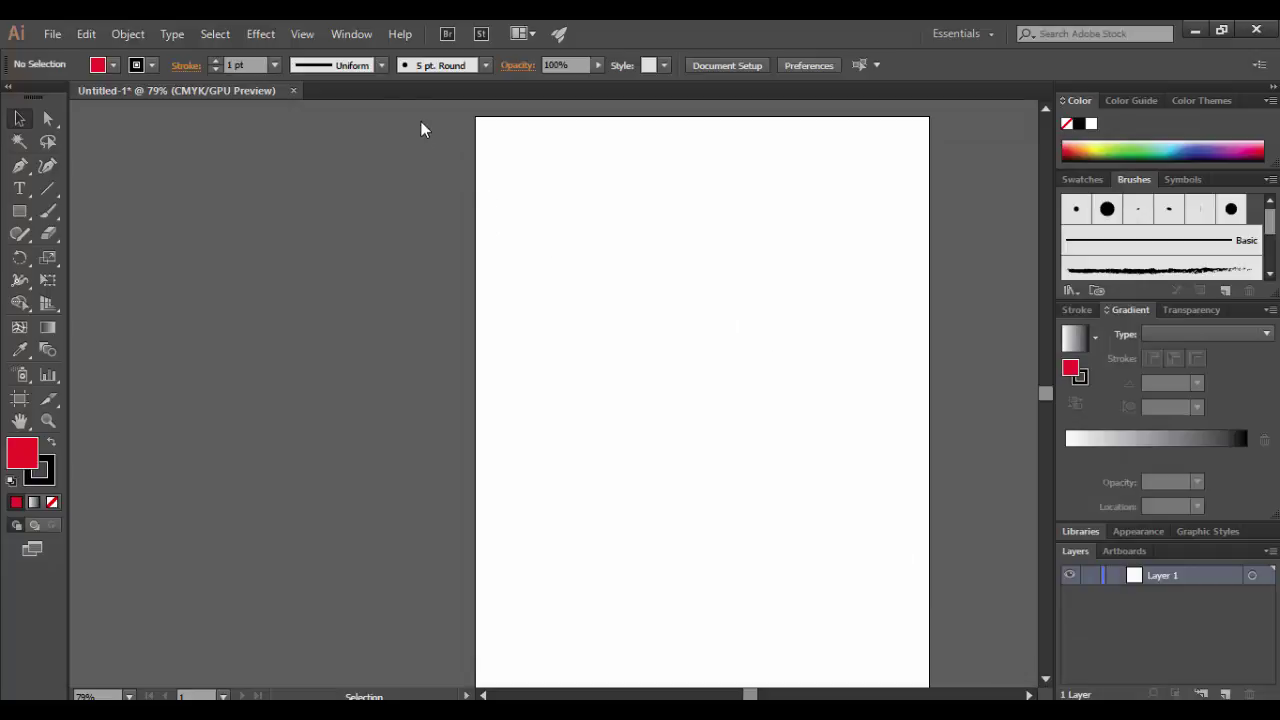
{"action": "left_click", "coordinate": [304, 36]}
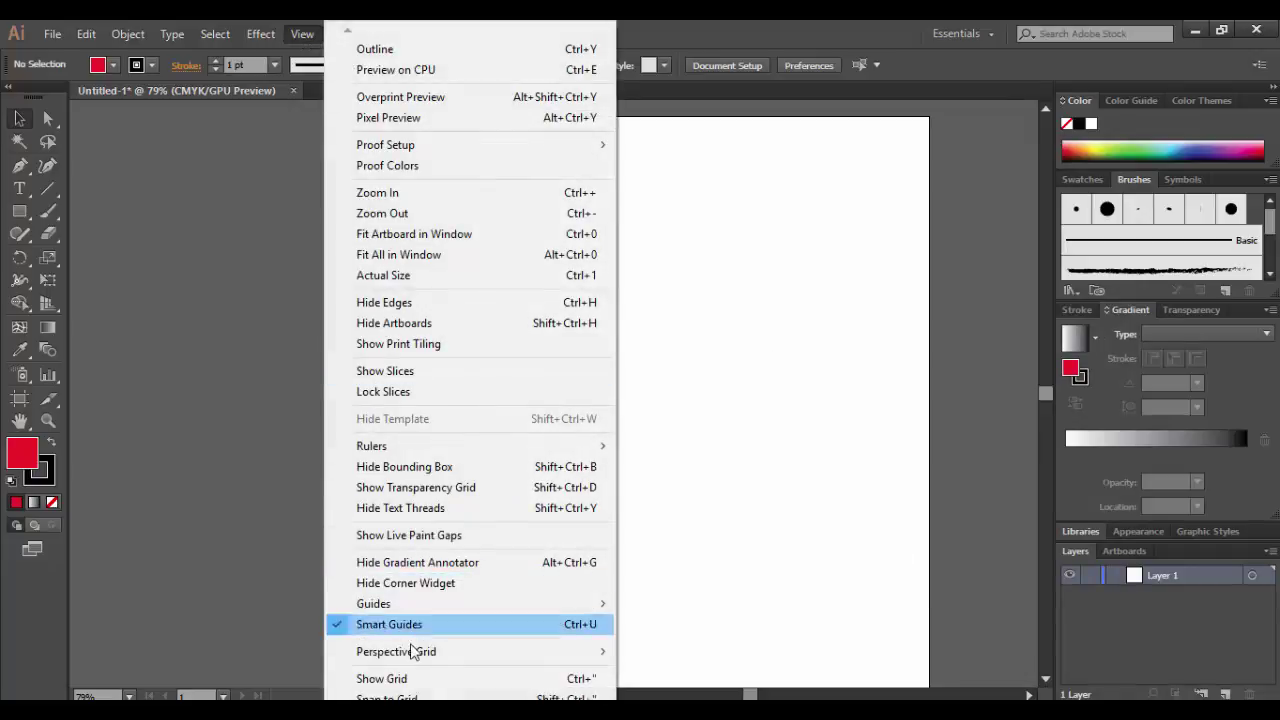
{"action": "left_click", "coordinate": [423, 678]}
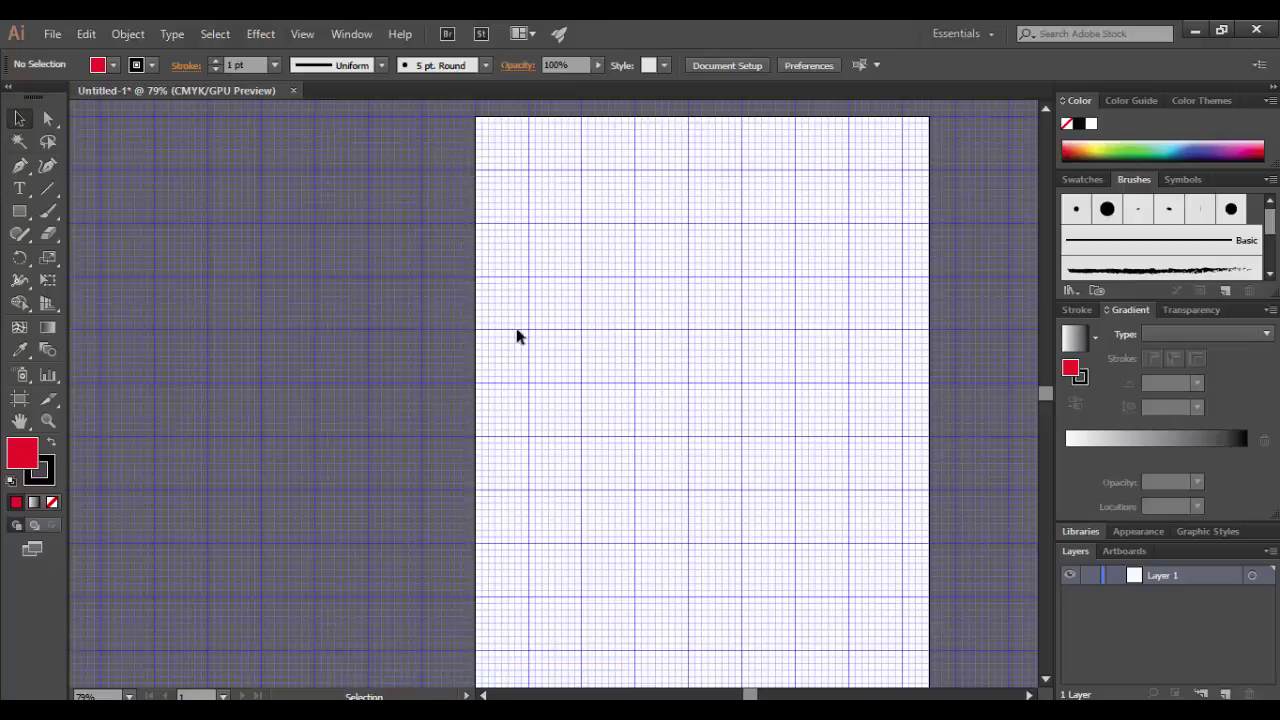
Reopen Edit > Preferences > General
{"action": "left_click", "coordinate": [304, 34]}
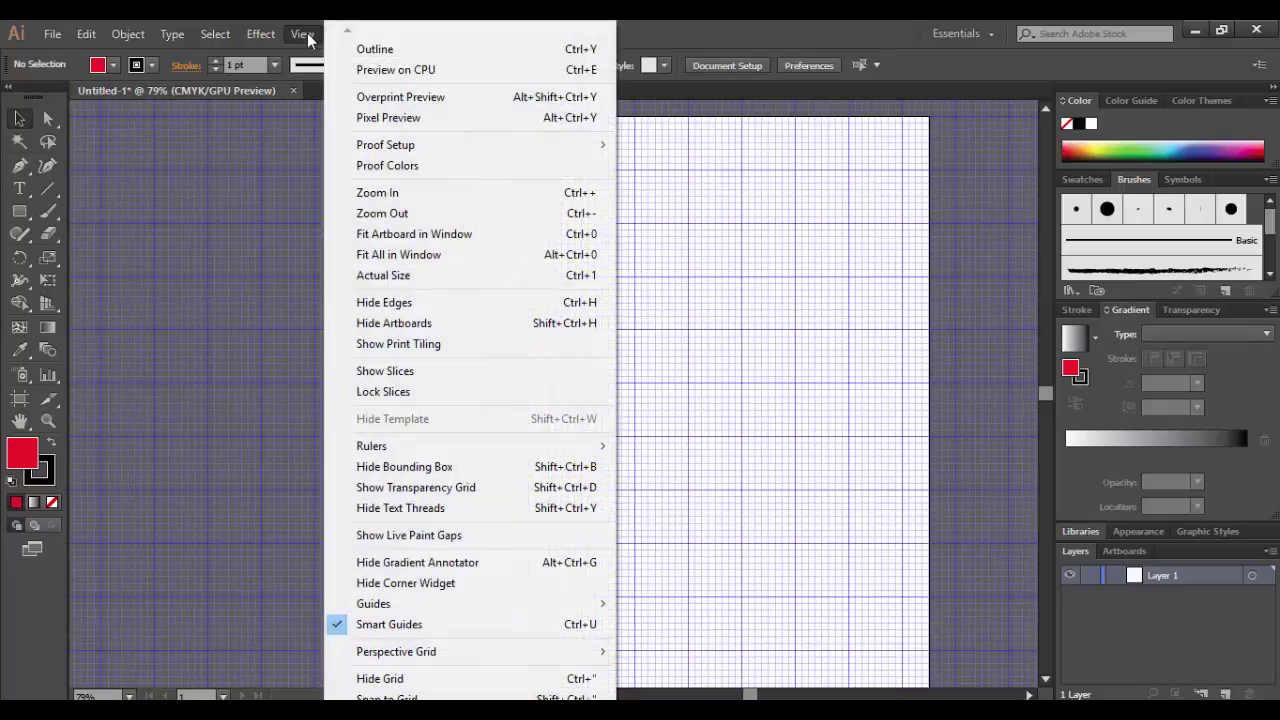
{"action": "left_click", "coordinate": [307, 38]}
{"action": "left_click", "coordinate": [98, 34]}
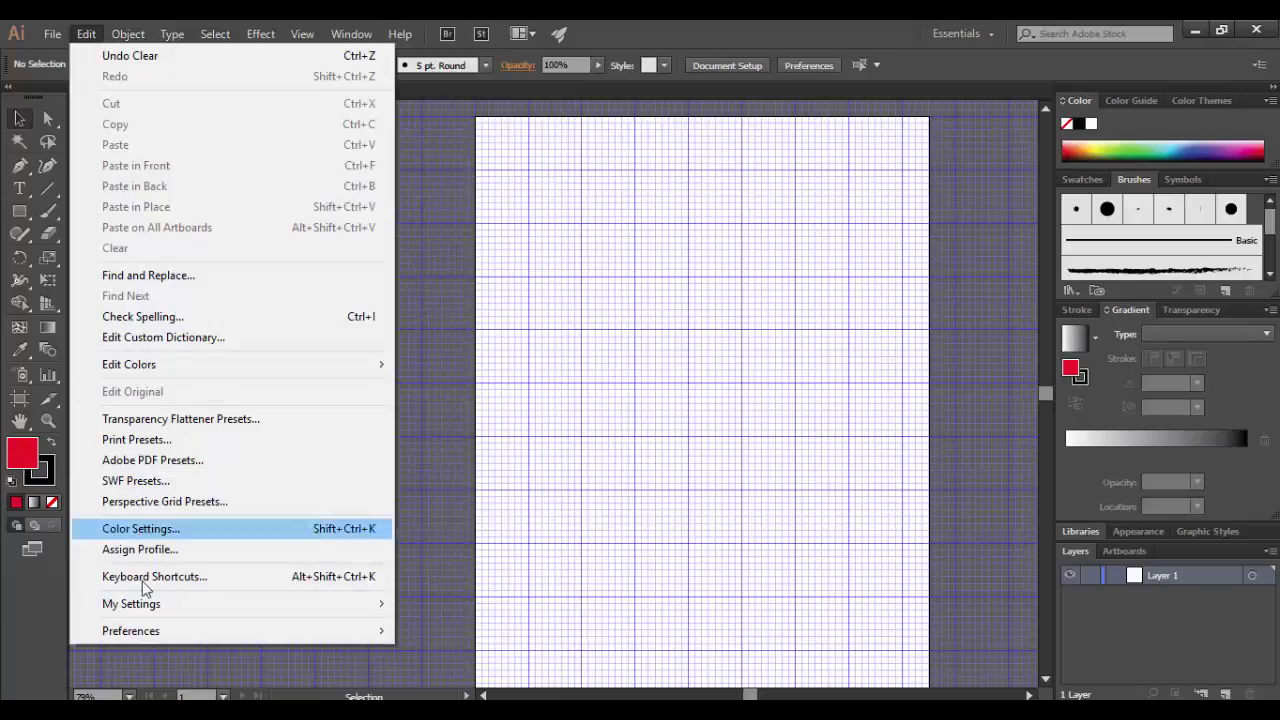
{"action": "mouse_move", "coordinate": [167, 632]}
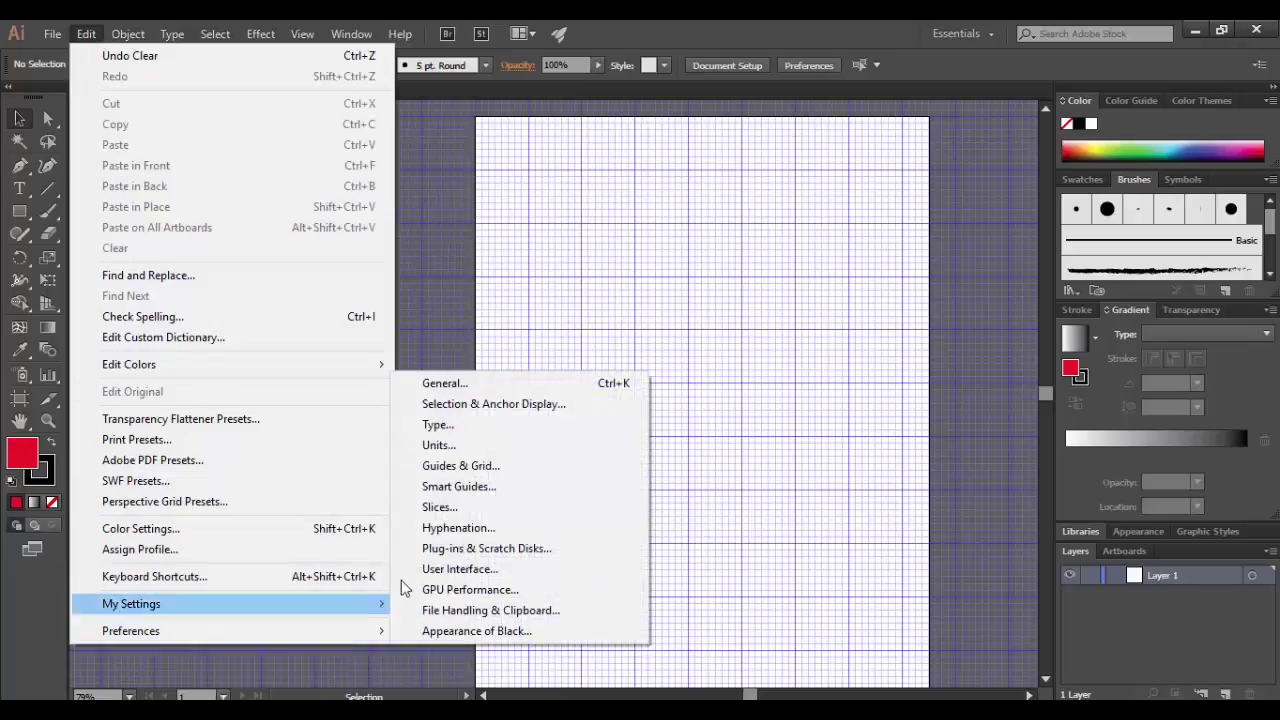
{"action": "left_click", "coordinate": [445, 383]}
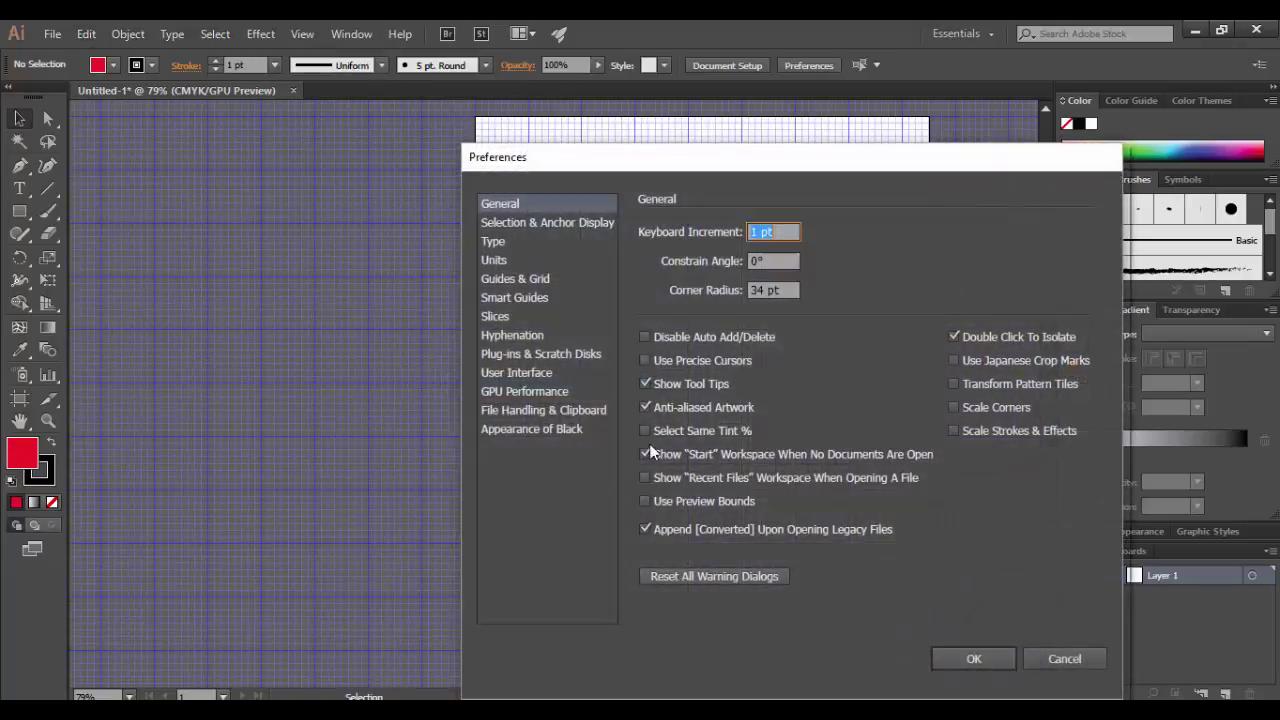
Change the Guides & Grid grid colour to grey
{"action": "left_click", "coordinate": [520, 279]}
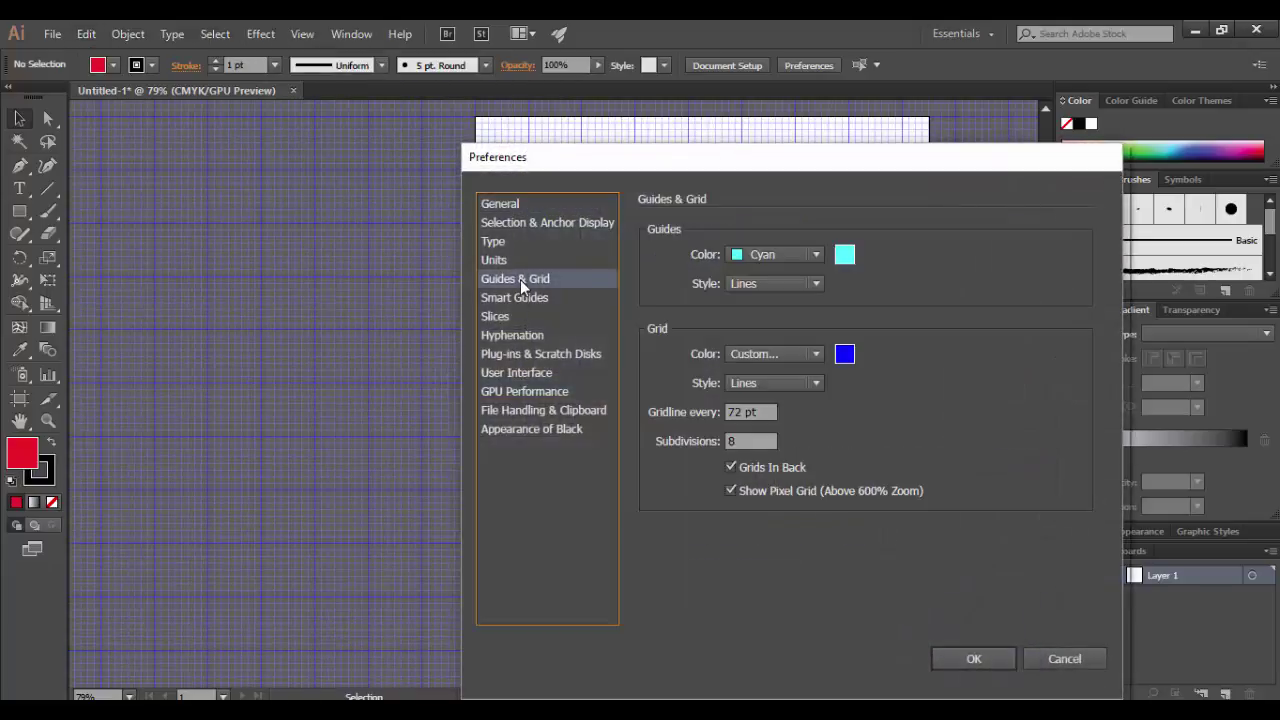
{"action": "left_click", "coordinate": [845, 354]}
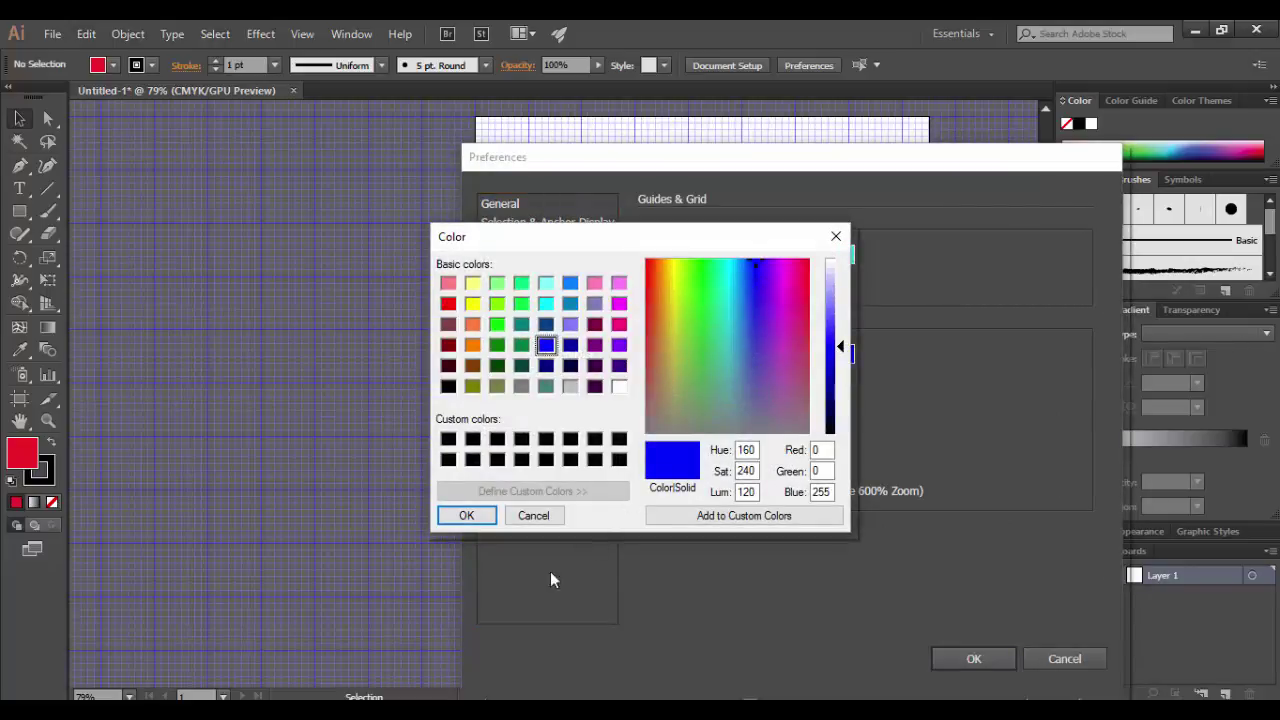
{"action": "left_click", "coordinate": [521, 386]}
{"action": "left_click", "coordinate": [466, 515]}
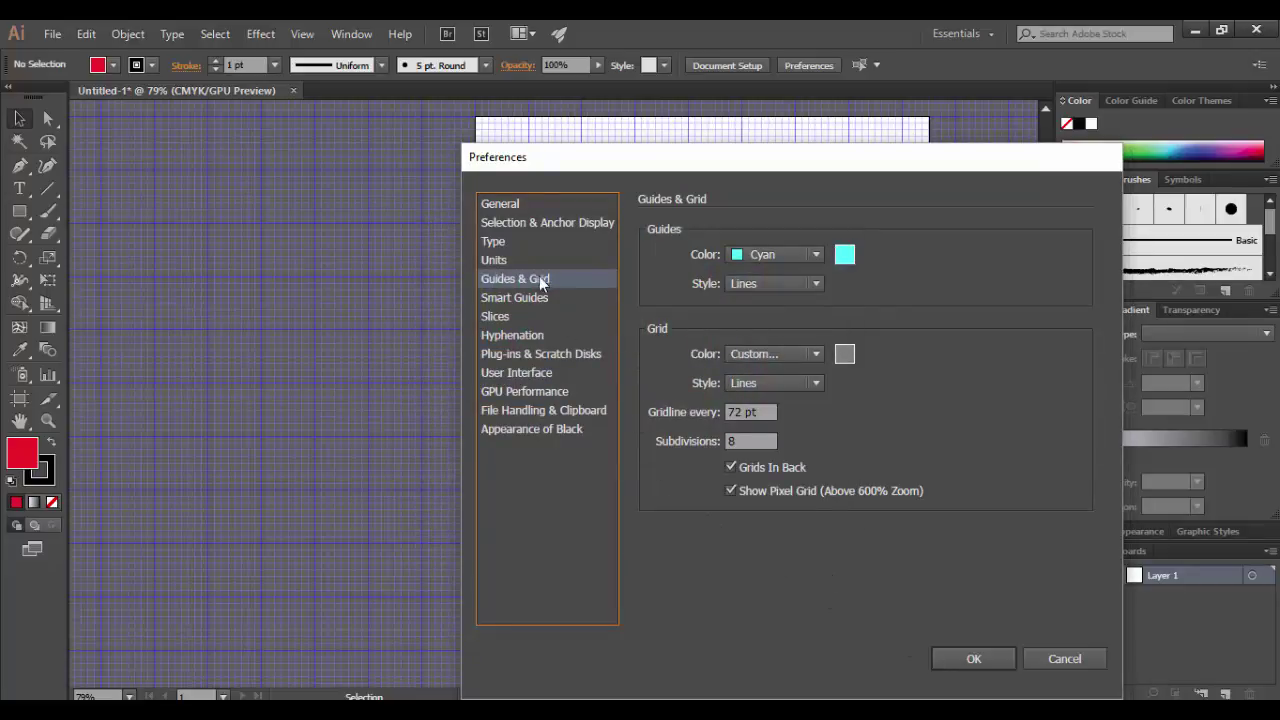
Show the Units preferences, keeping General units at Points
{"action": "left_click", "coordinate": [514, 262]}
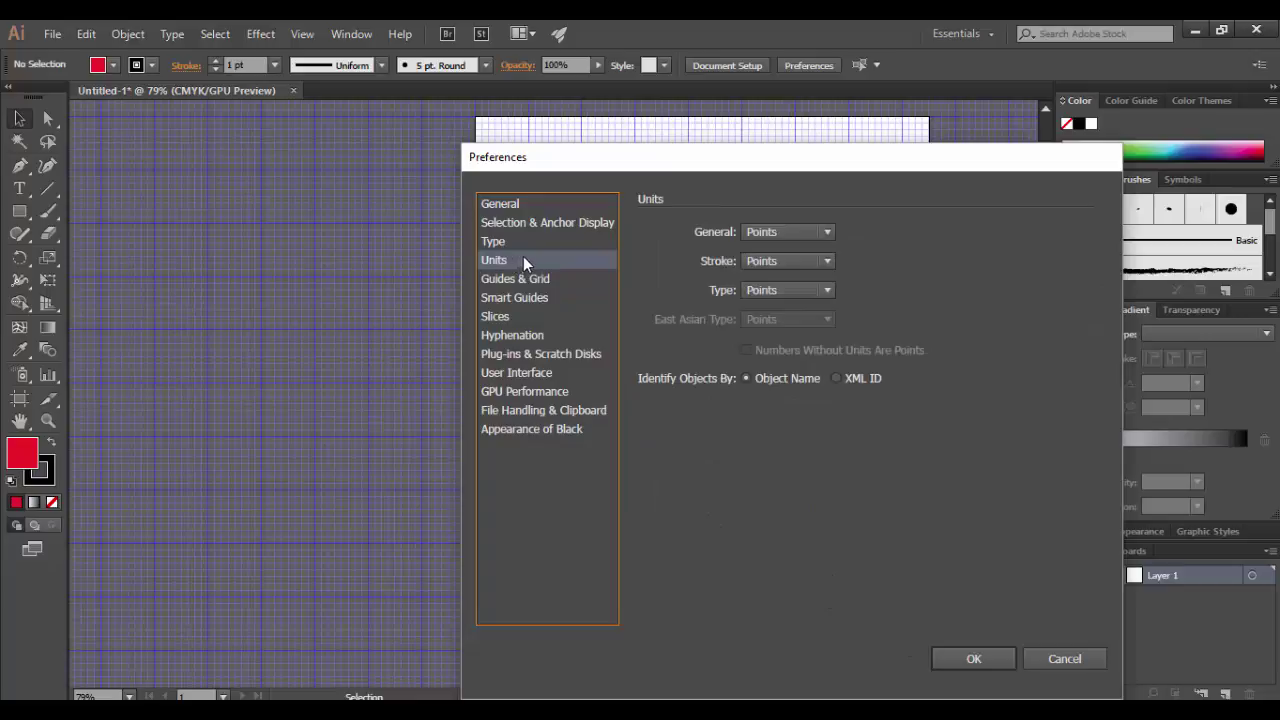
{"action": "left_click", "coordinate": [794, 236]}
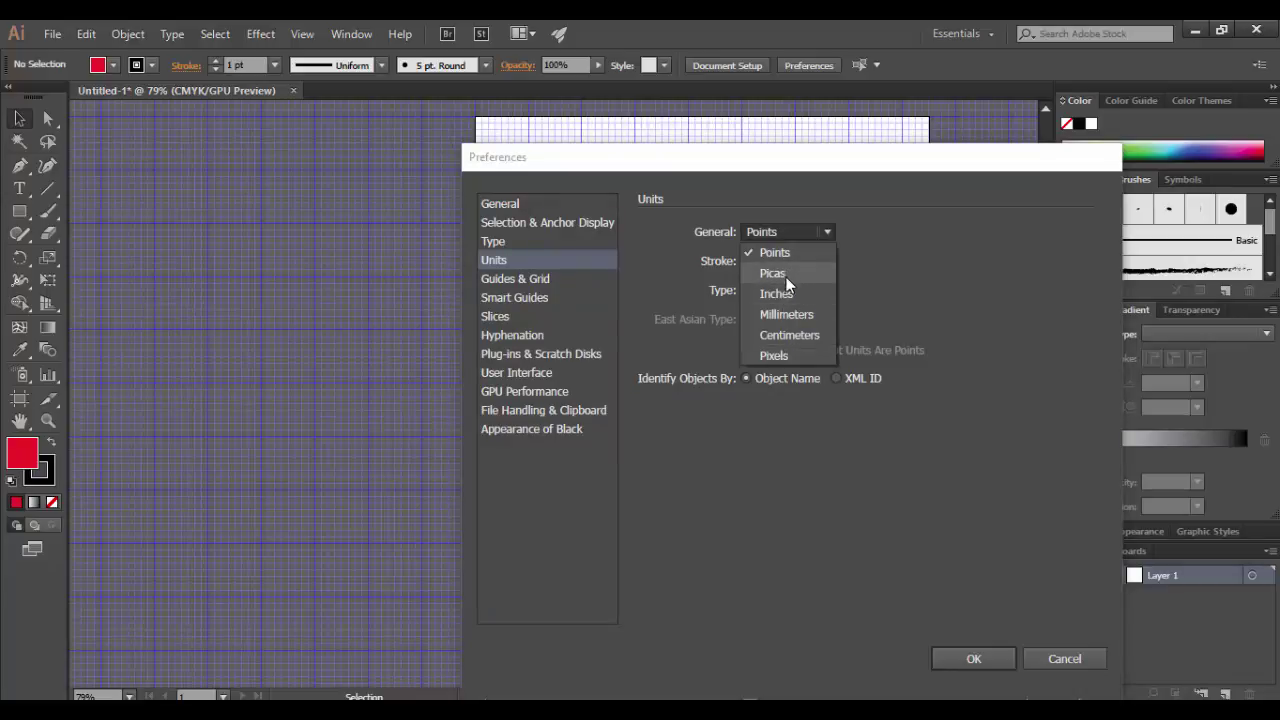
{"action": "left_click", "coordinate": [882, 260]}
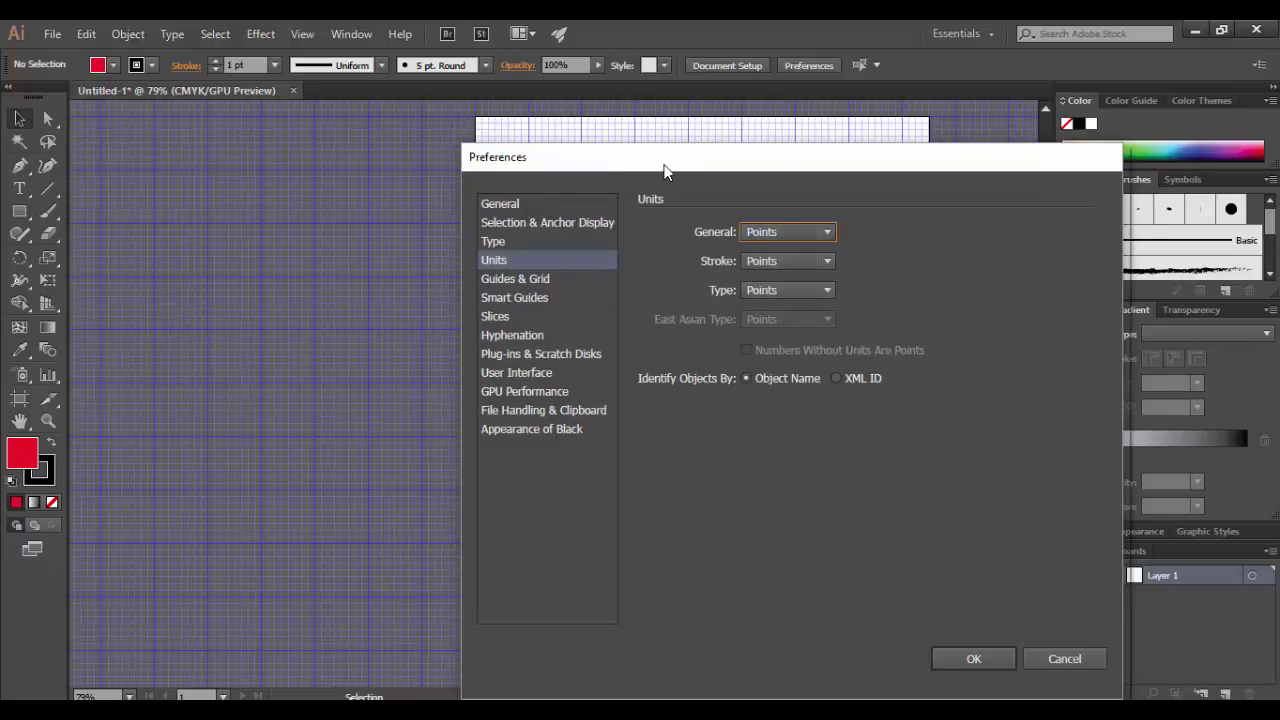
{"action": "left_click_drag", "start_coordinate": [666, 166], "coordinate": [500, 132]}
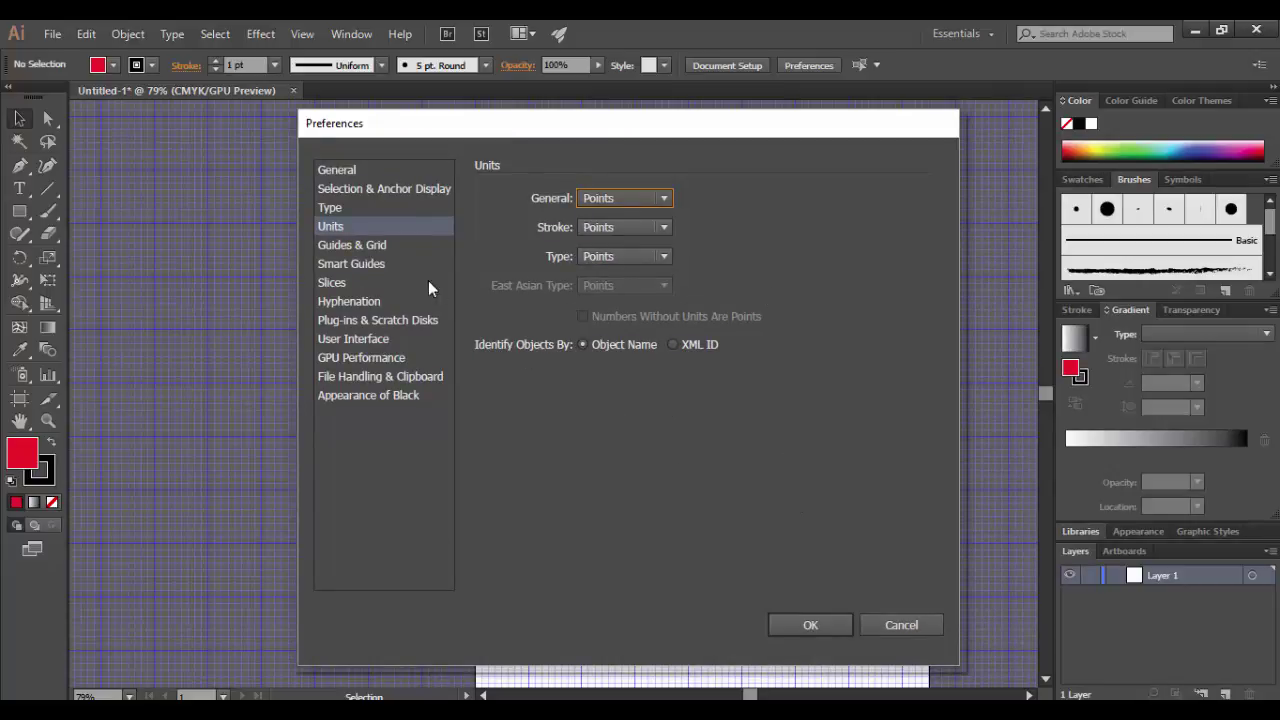
Review the Type Size/Leading and Baseline Shift values, then the Selection & Anchor Display page
{"action": "left_click", "coordinate": [340, 209]}
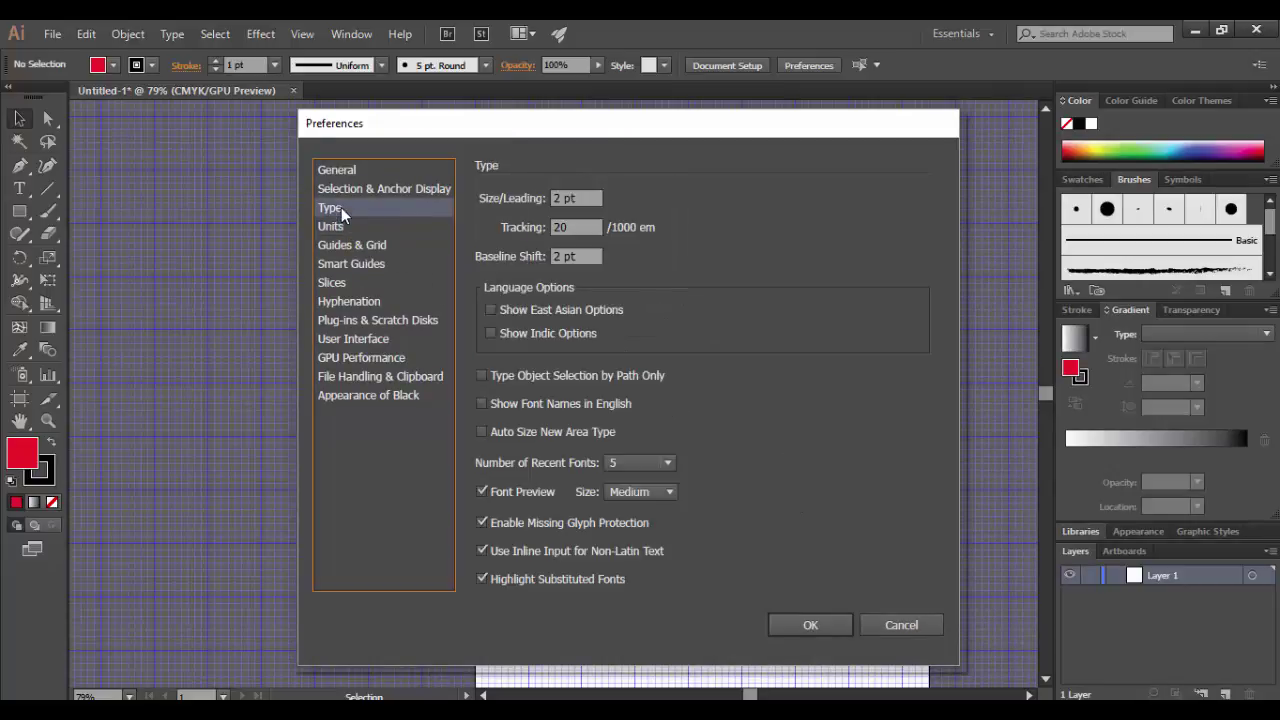
{"action": "left_click", "coordinate": [590, 198]}
{"action": "left_click", "coordinate": [589, 256]}
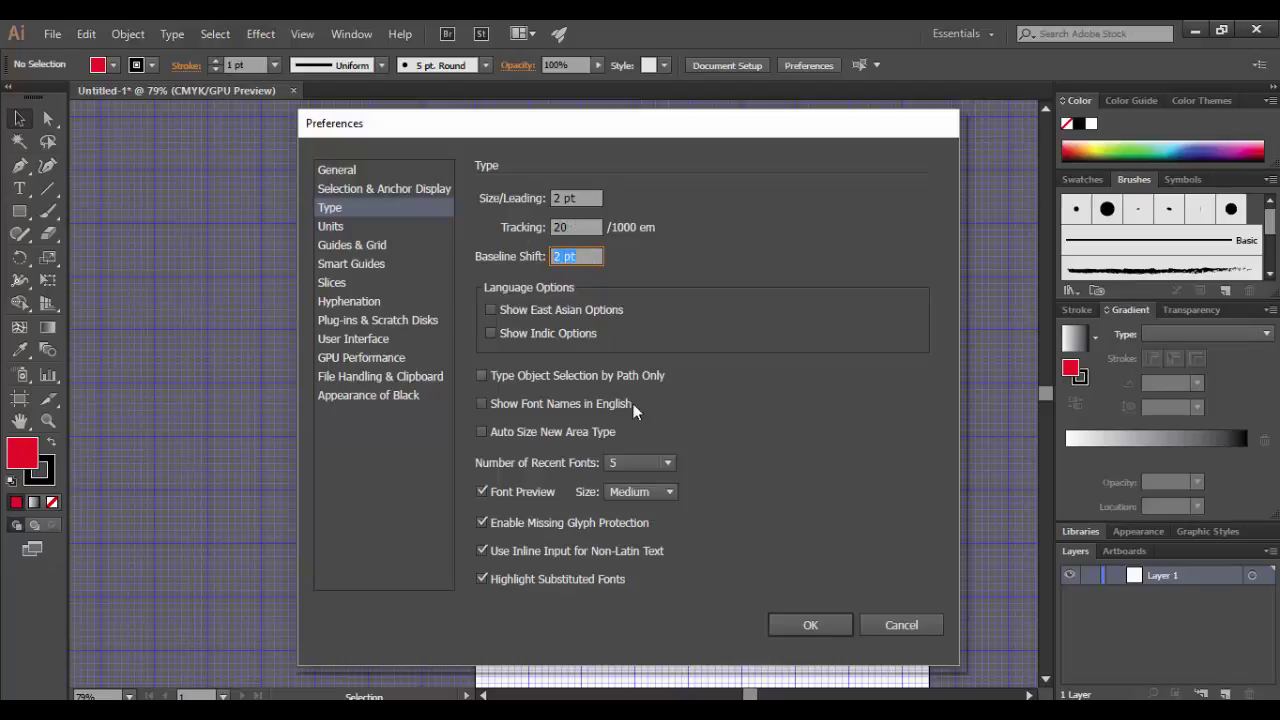
{"action": "left_click", "coordinate": [370, 190]}
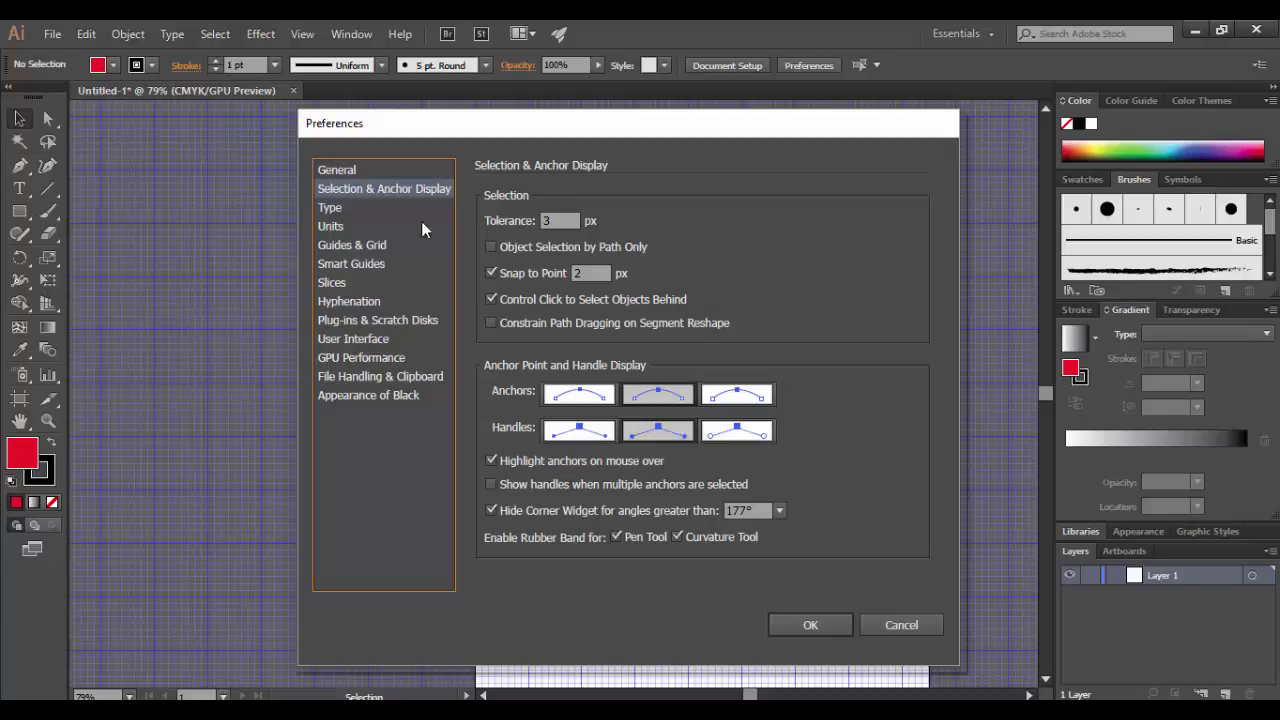
Tick Scale Strokes & Effects on the General preferences page
{"action": "left_click", "coordinate": [337, 174]}
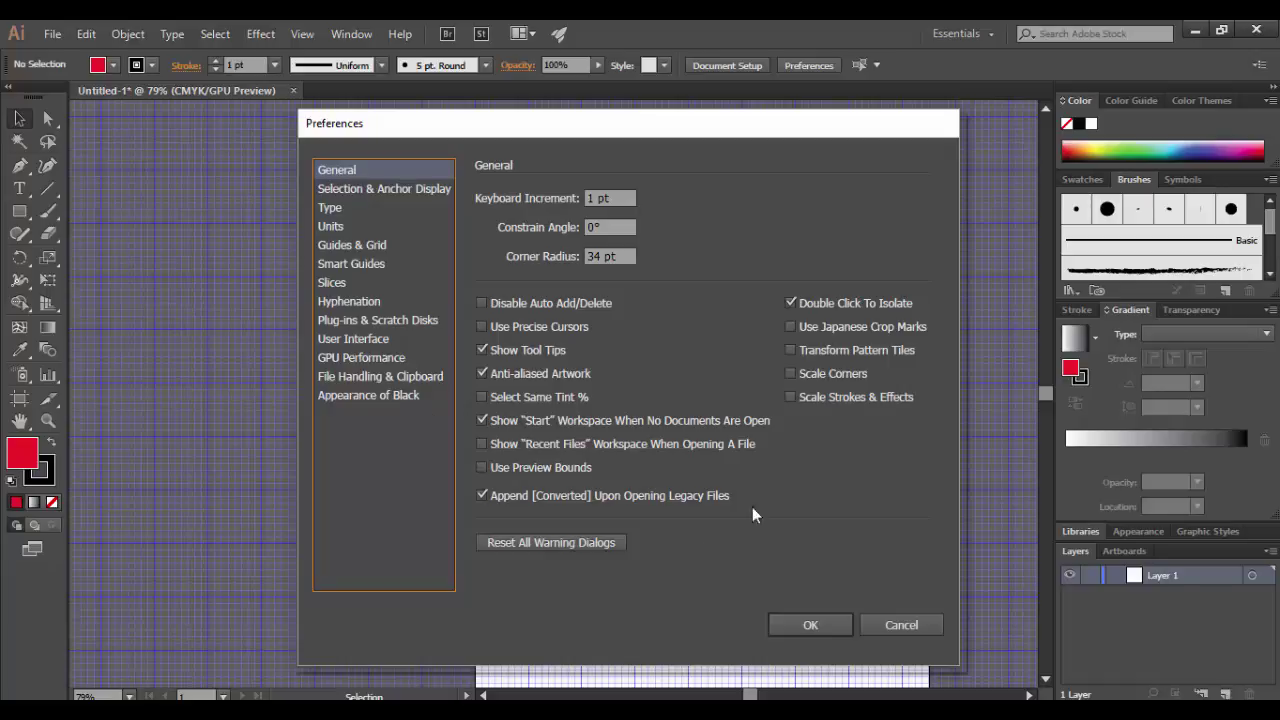
{"action": "left_click", "coordinate": [789, 396]}
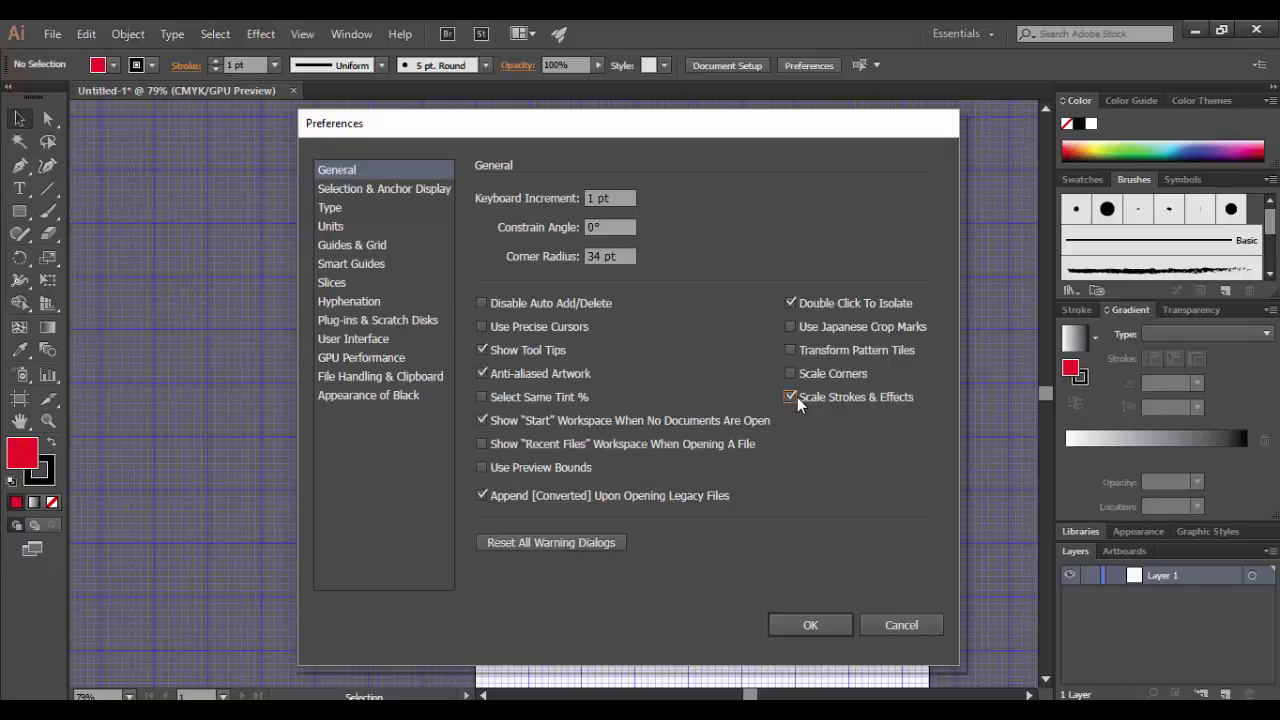
Close Preferences with OK and hide the grid via View > Hide Grid
{"action": "left_click", "coordinate": [807, 628]}
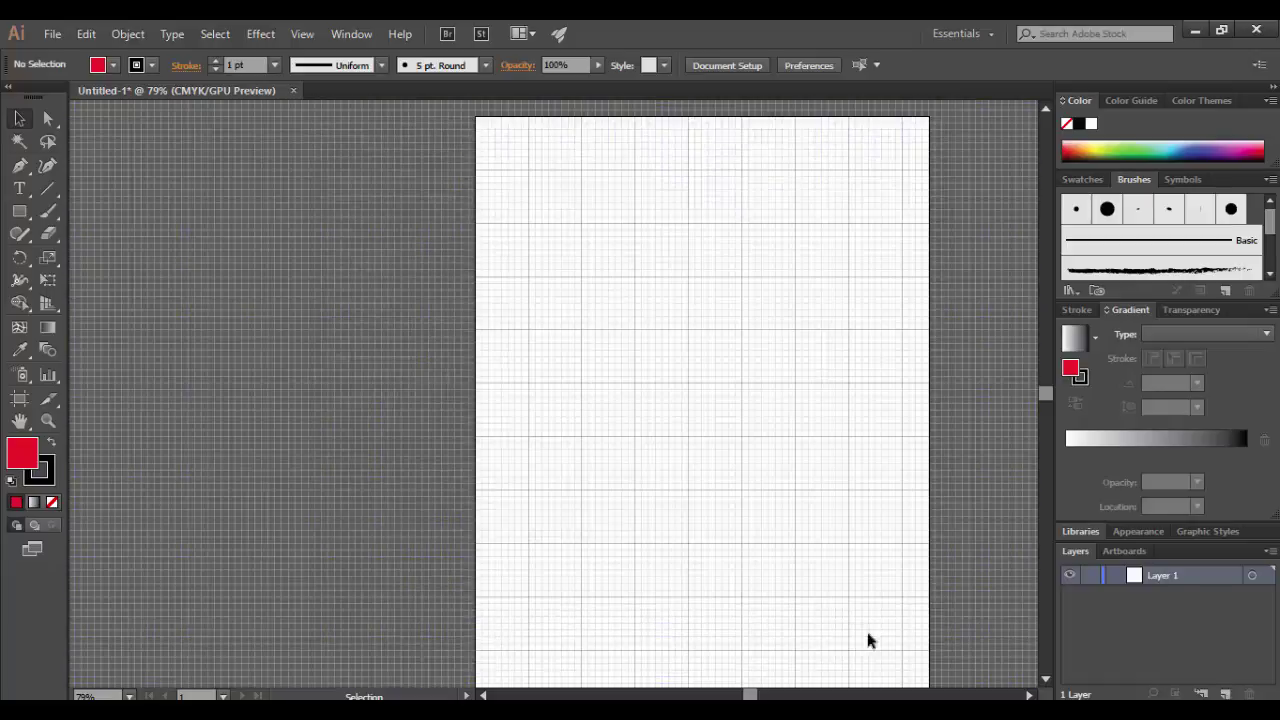
{"action": "left_click", "coordinate": [304, 34]}
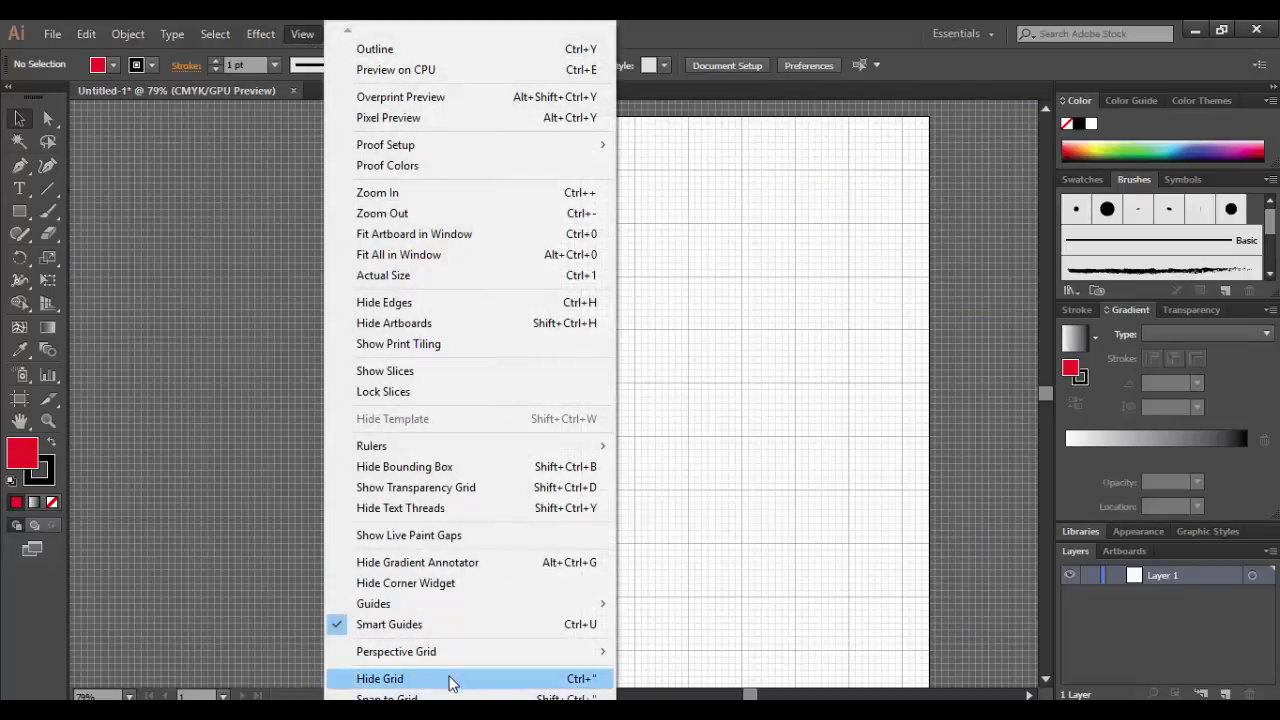
{"action": "left_click", "coordinate": [449, 679]}
Draw a red rectangle near the artboard centre with a 9 pt stroke
{"action": "left_click", "coordinate": [19, 211]}
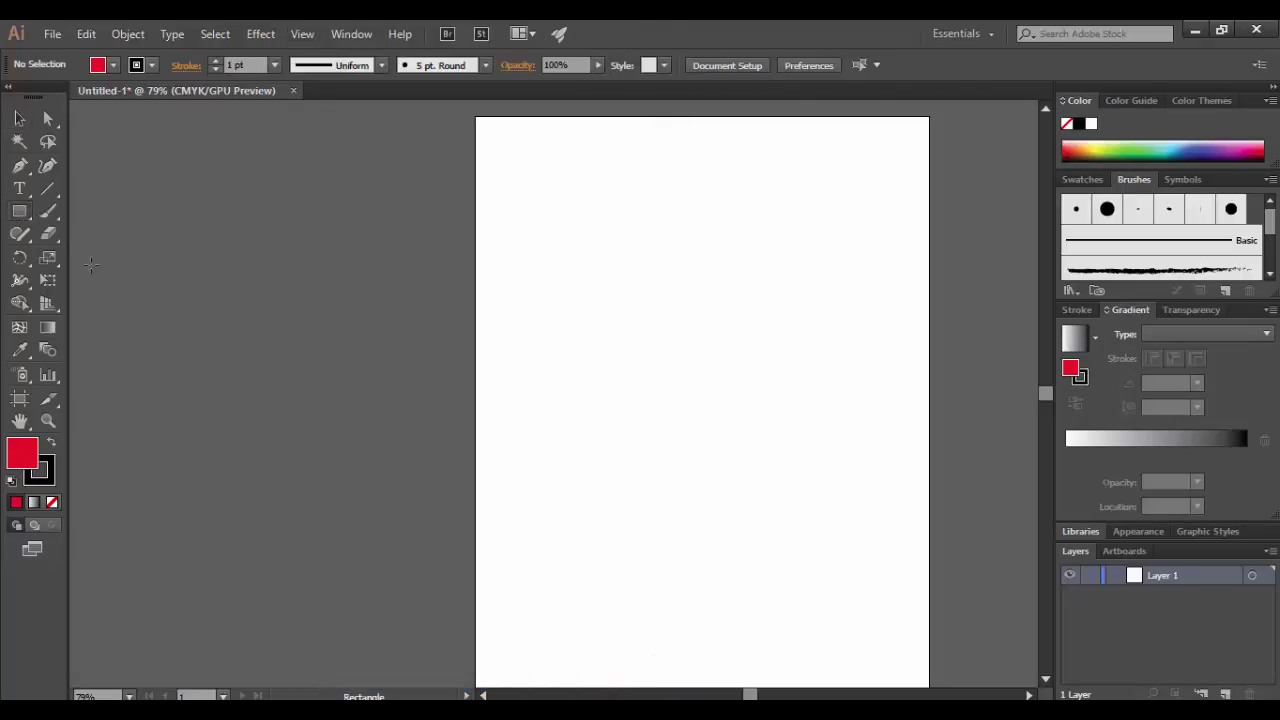
{"action": "left_click_drag", "start_coordinate": [569, 289], "coordinate": [785, 498]}
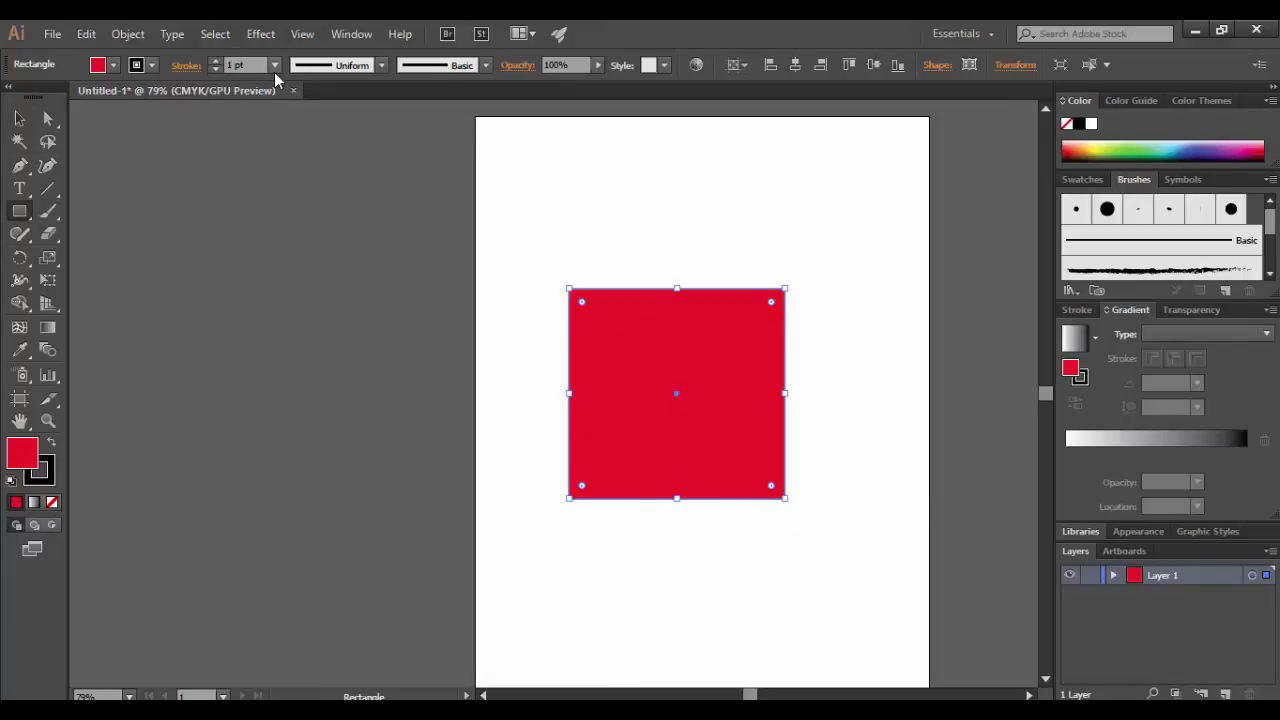
{"action": "left_click", "coordinate": [275, 66]}
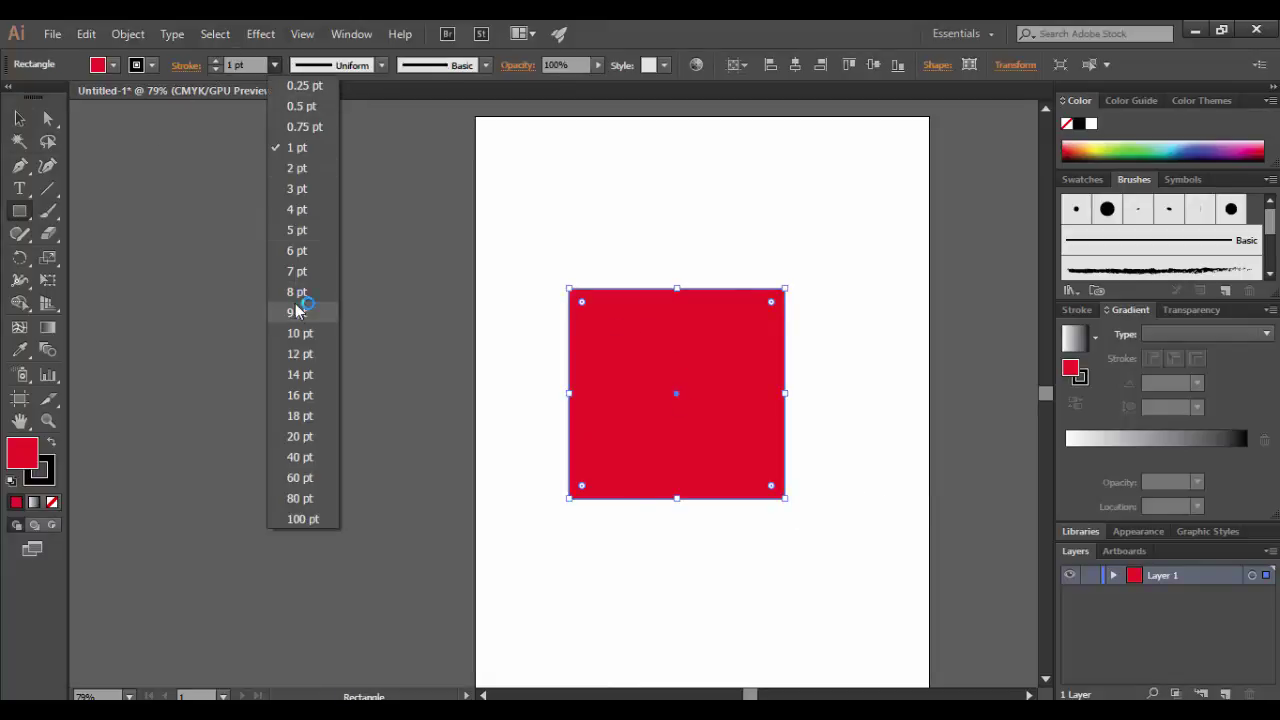
{"action": "left_click", "coordinate": [297, 312]}
Scale the rectangle down to a small square and zoom in to inspect it
{"action": "left_click", "coordinate": [19, 118]}
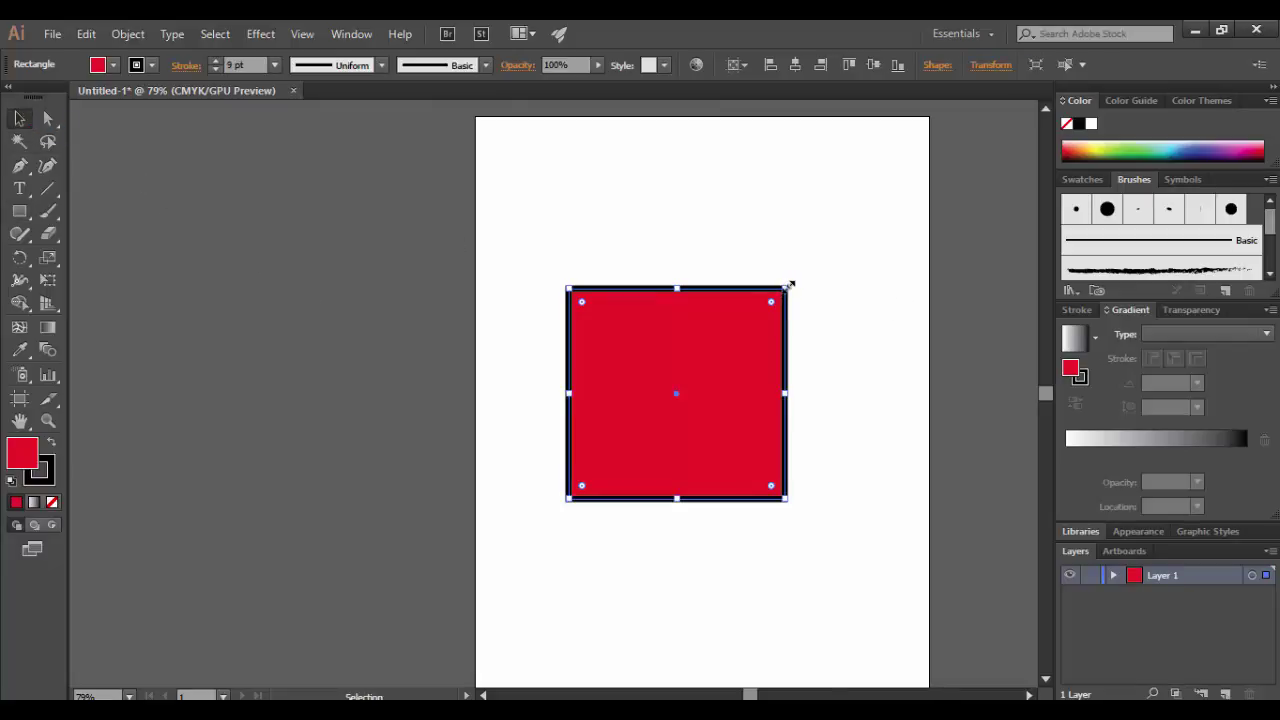
{"action": "left_click_drag", "start_coordinate": [790, 285], "coordinate": [610, 463]}
{"action": "left_click", "coordinate": [588, 567]}
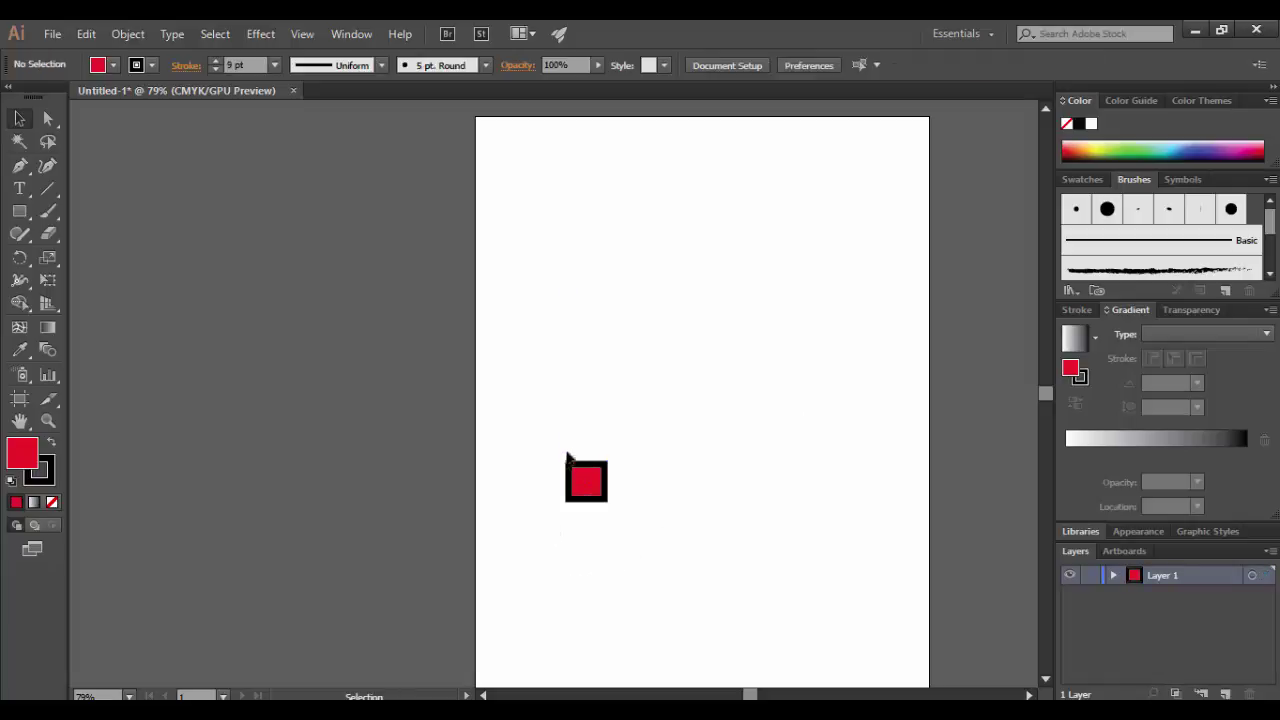
{"action": "key", "text": "z"}
{"action": "left_click_drag", "start_coordinate": [590, 480], "coordinate": [885, 519]}
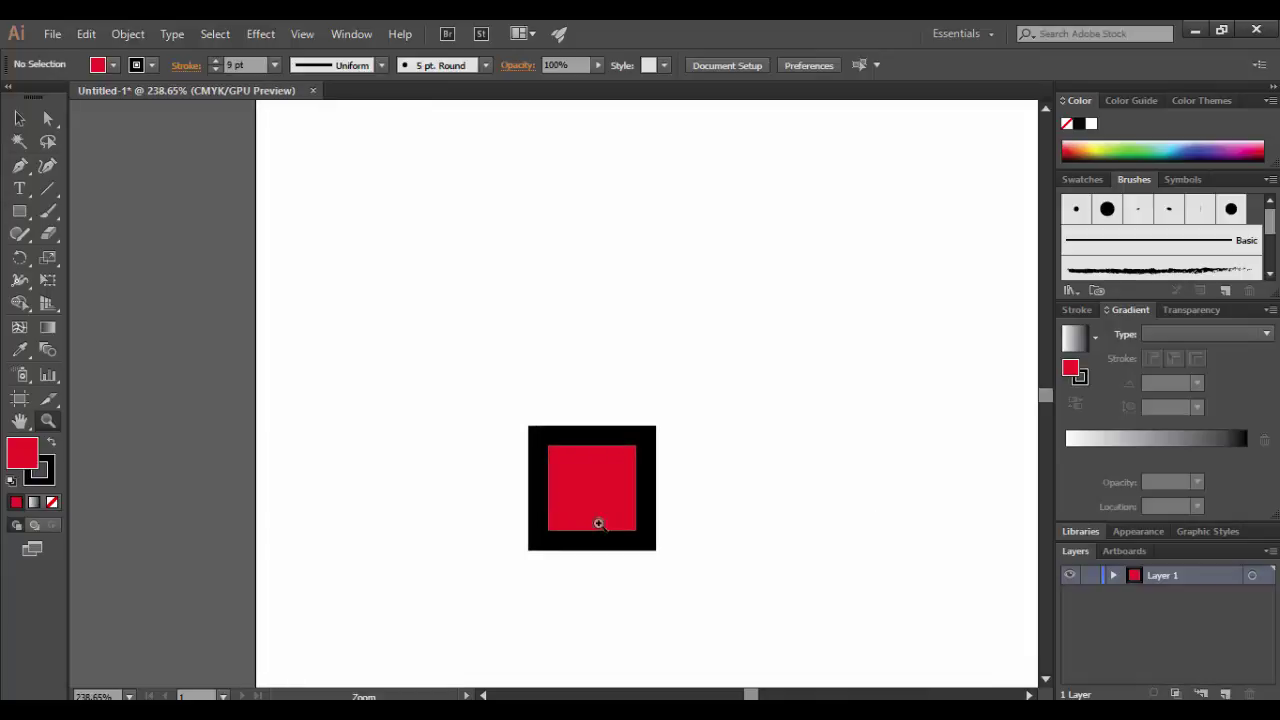
{"action": "left_click_drag", "start_coordinate": [697, 514], "coordinate": [466, 505]}
{"action": "left_click_drag", "start_coordinate": [814, 497], "coordinate": [540, 500]}
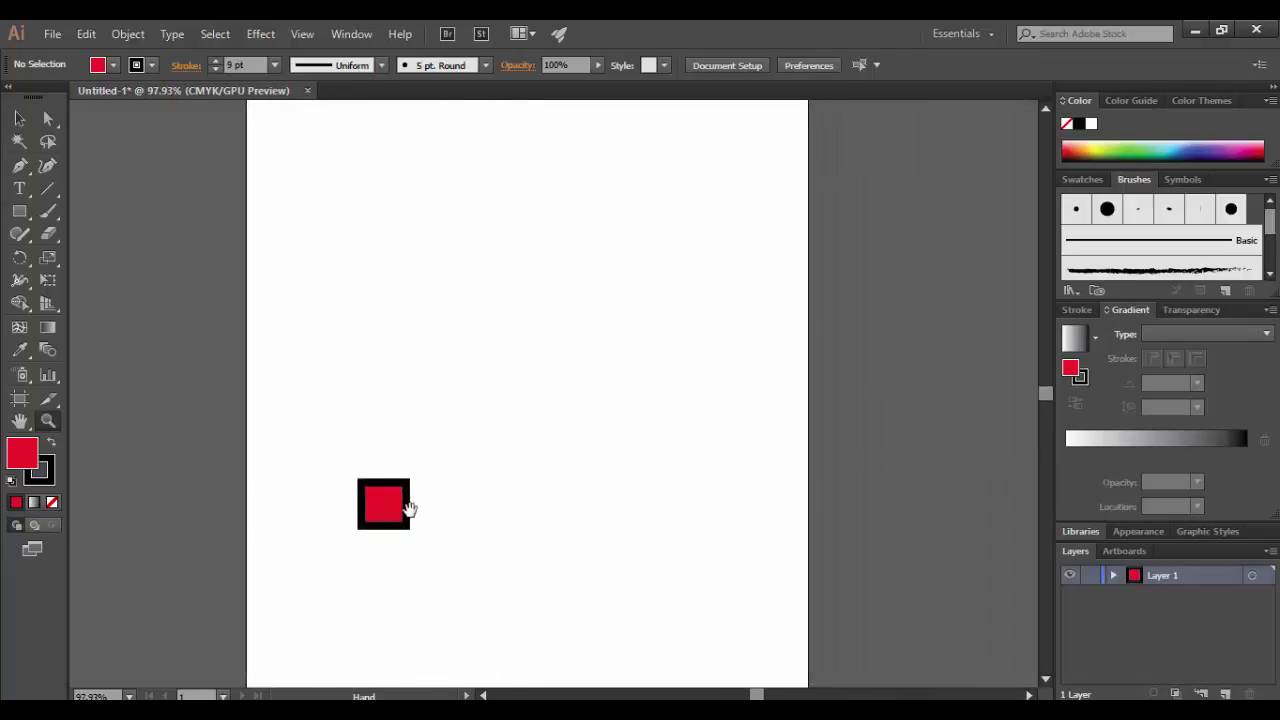
{"action": "scroll", "coordinate": [385, 500], "scroll_direction": "down", "scroll_amount": 1}
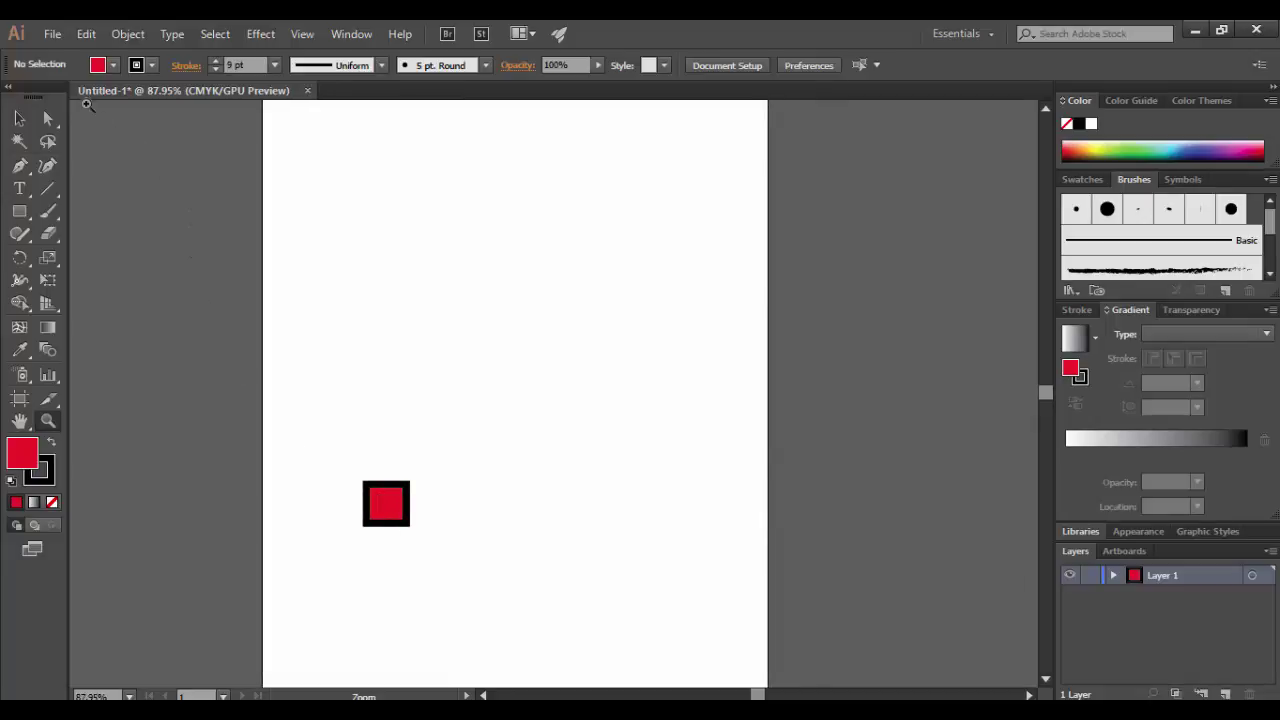
Check Scale Strokes & Effects in the General preferences and confirm with OK
{"action": "left_click", "coordinate": [86, 34]}
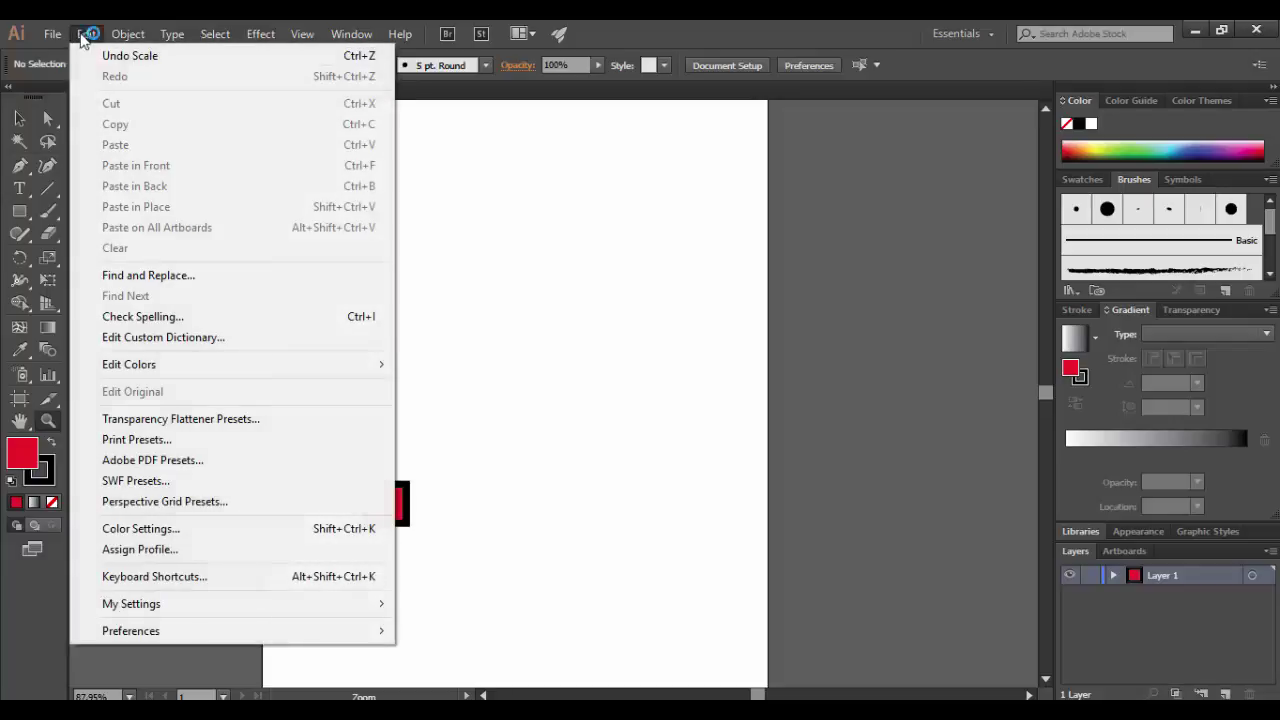
{"action": "mouse_move", "coordinate": [194, 631]}
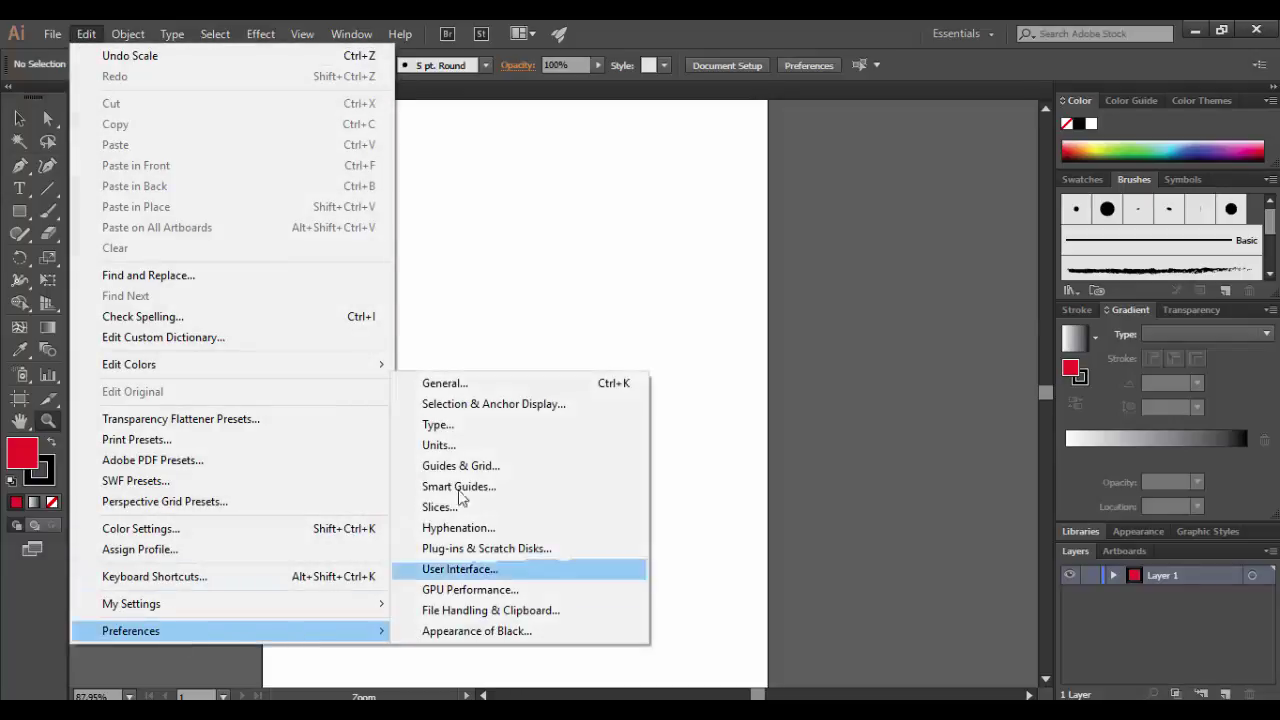
{"action": "left_click", "coordinate": [445, 383]}
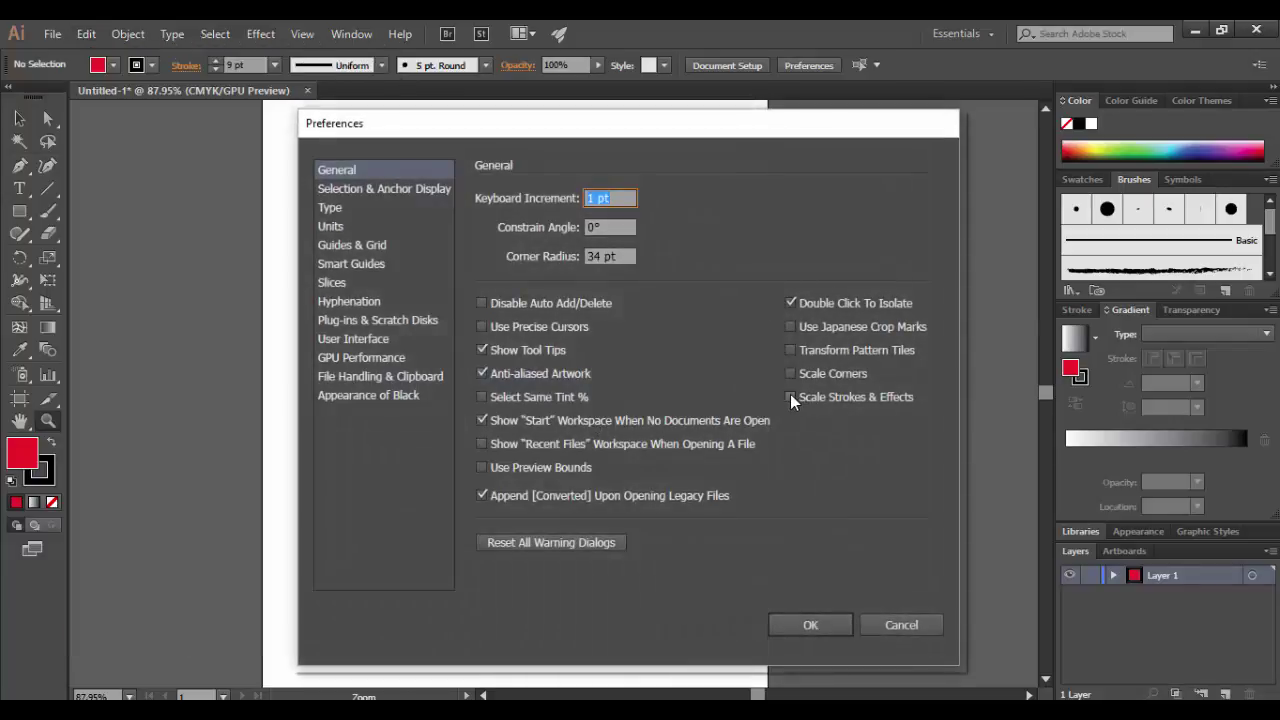
{"action": "left_click", "coordinate": [790, 397]}
{"action": "left_click", "coordinate": [815, 624]}
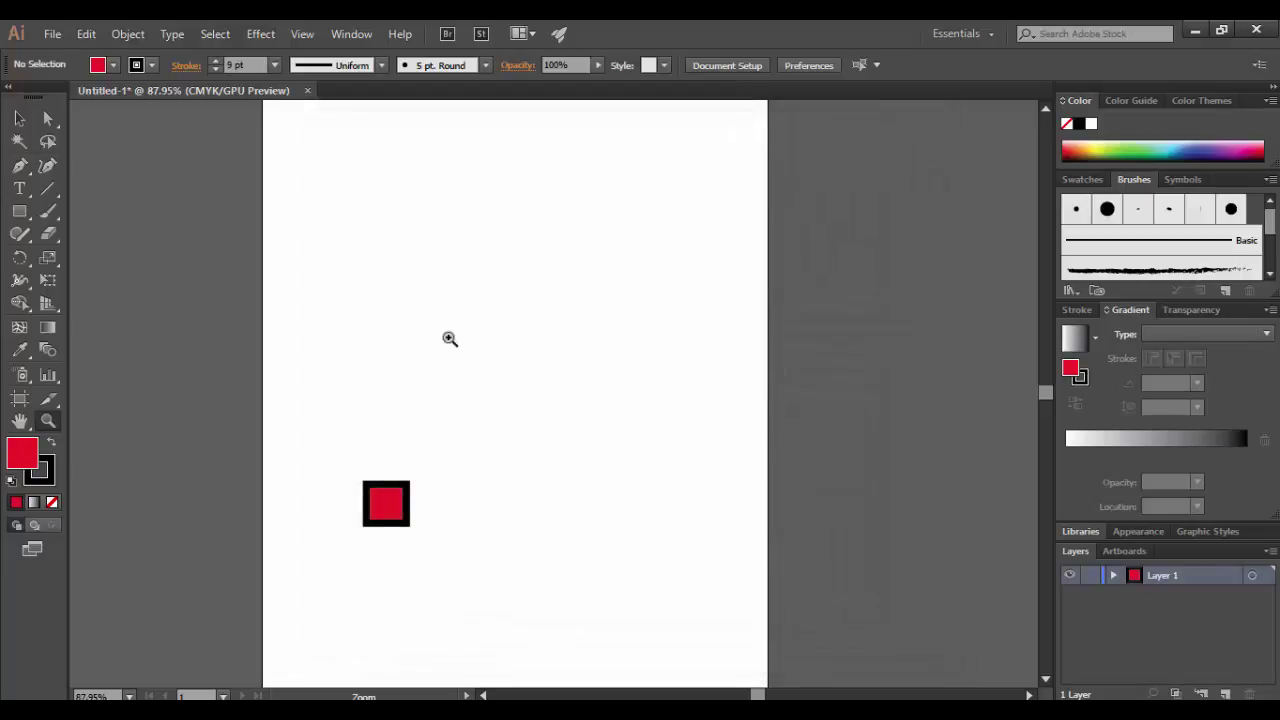
Draw a second red rectangle to the right of the small square
{"action": "left_click", "coordinate": [19, 211]}
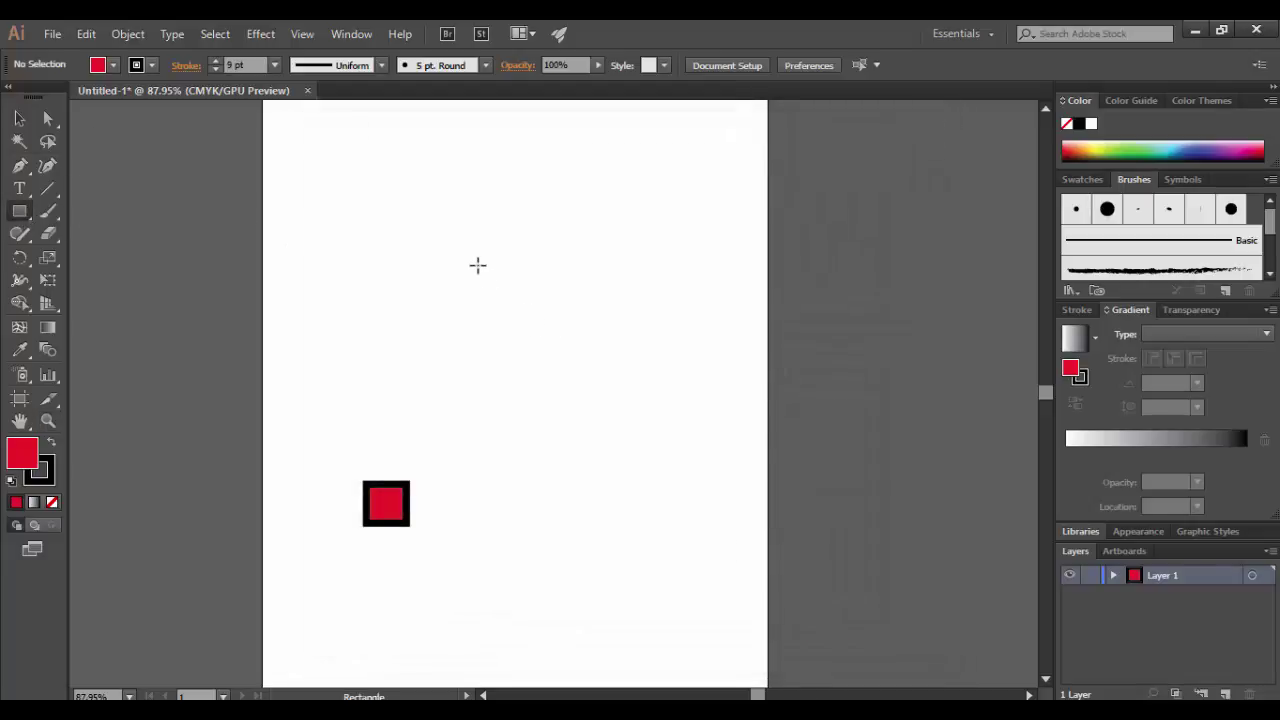
{"action": "left_click_drag", "start_coordinate": [477, 265], "coordinate": [658, 521]}
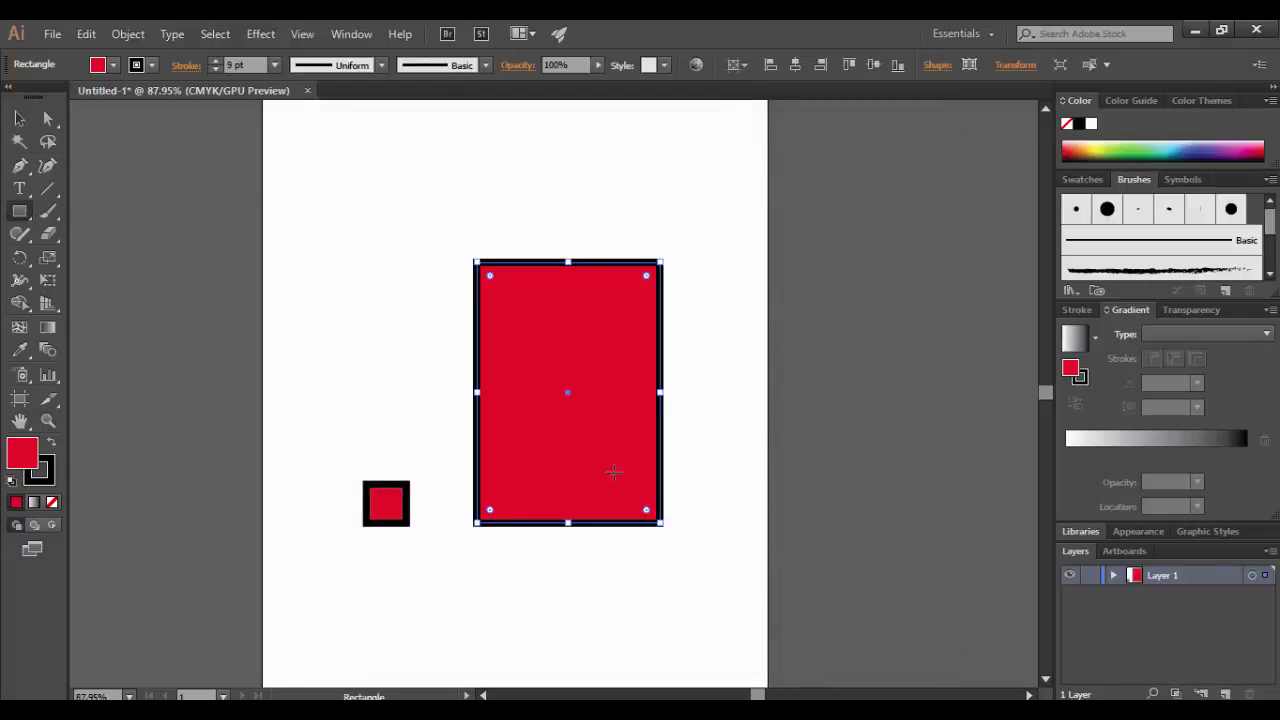
{"action": "left_click", "coordinate": [14, 119]}
Shrink the new rectangle from its corner so its stroke scales to 1.335 pt, then zoom in
{"action": "left_click", "coordinate": [14, 119]}
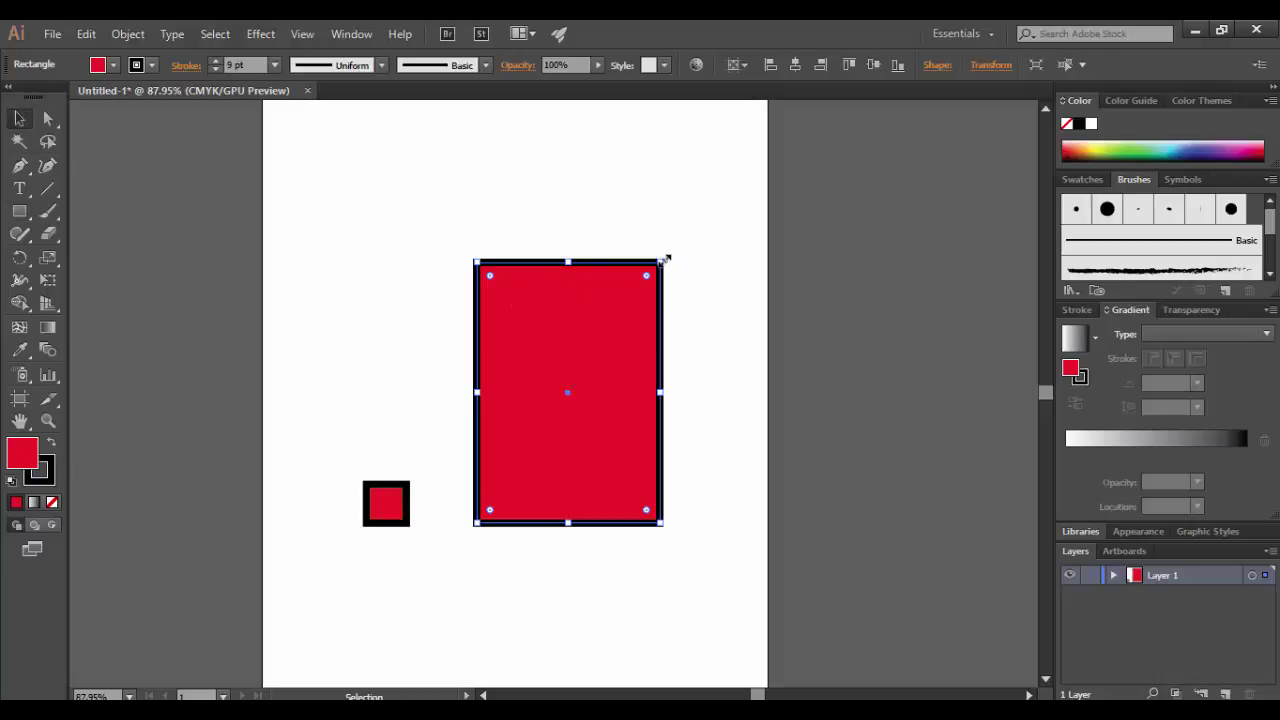
{"action": "left_click_drag", "start_coordinate": [665, 258], "coordinate": [740, 536]}
{"action": "left_click", "coordinate": [532, 531]}
{"action": "key", "text": "z"}
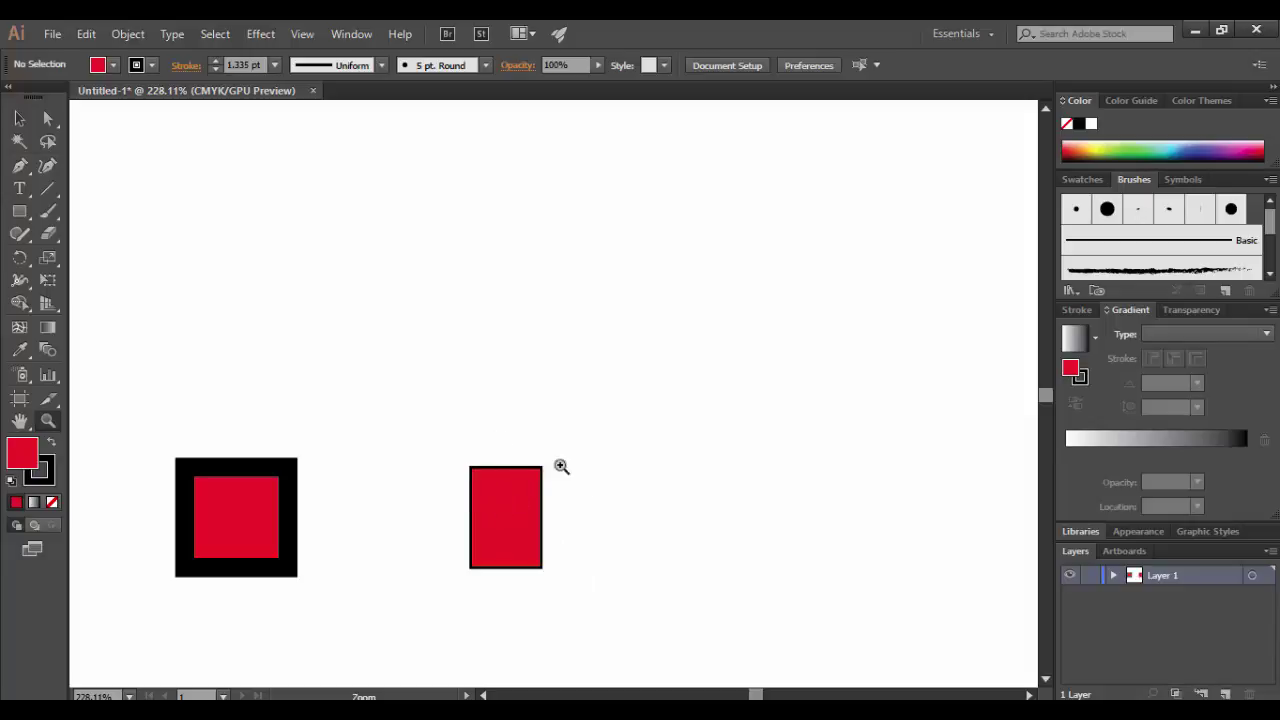
{"action": "left_click", "coordinate": [86, 34]}
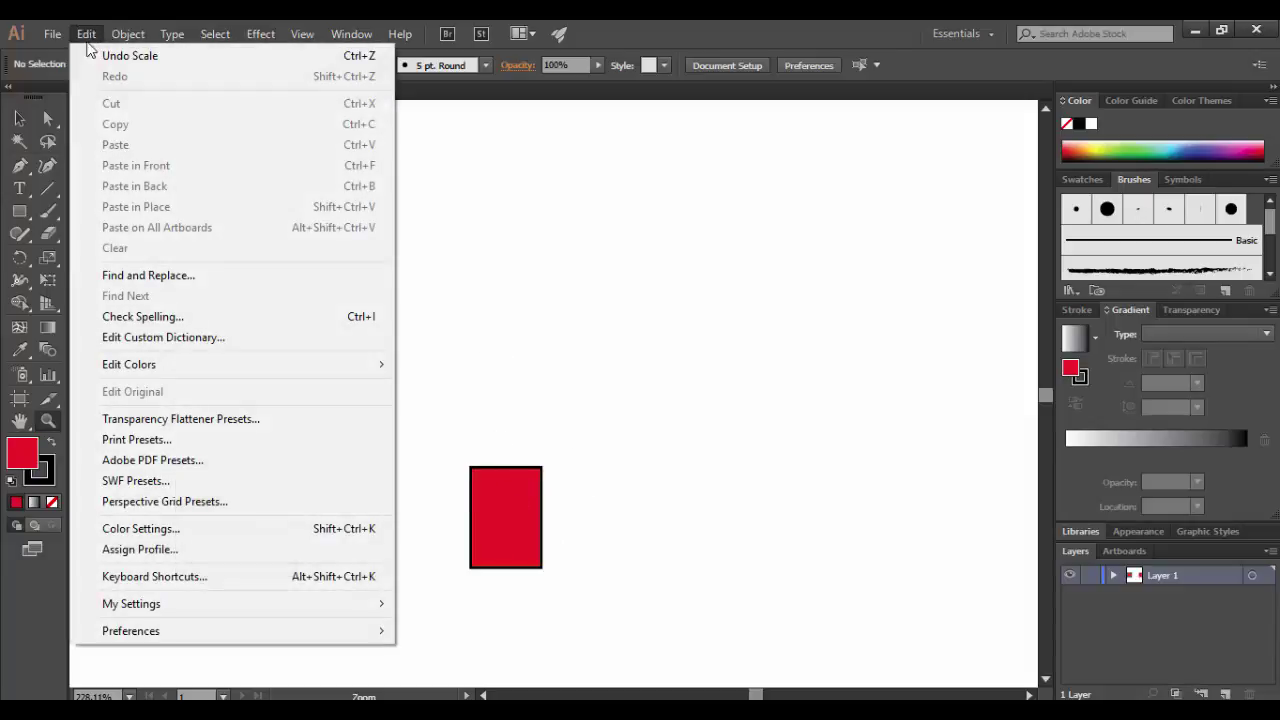
{"action": "mouse_move", "coordinate": [196, 640]}
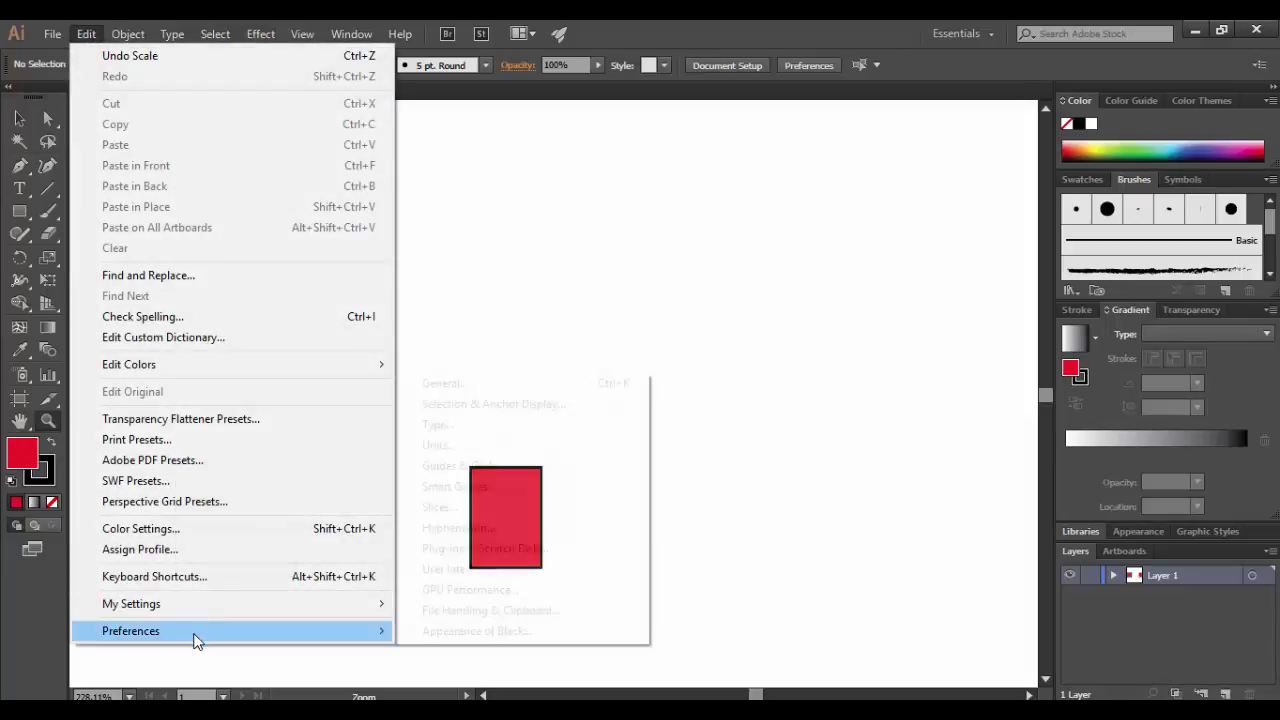
{"action": "left_click", "coordinate": [483, 383]}
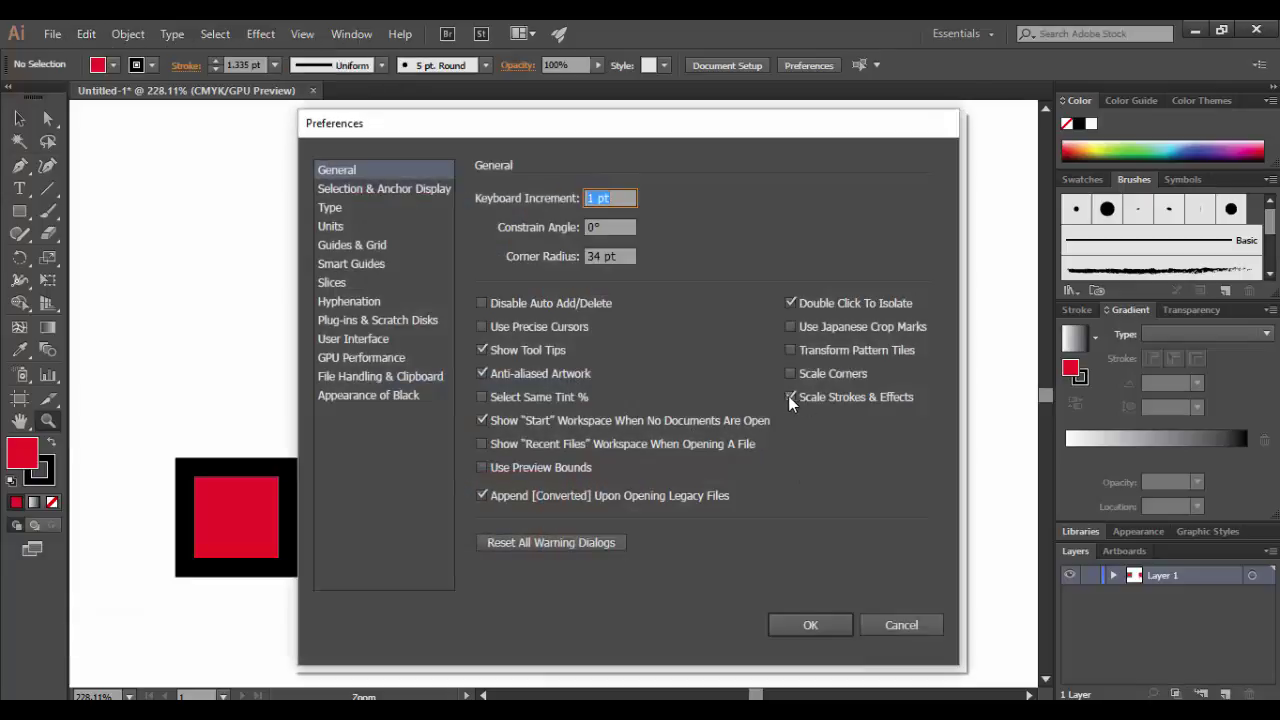
{"action": "key", "text": "shift+Tab"}
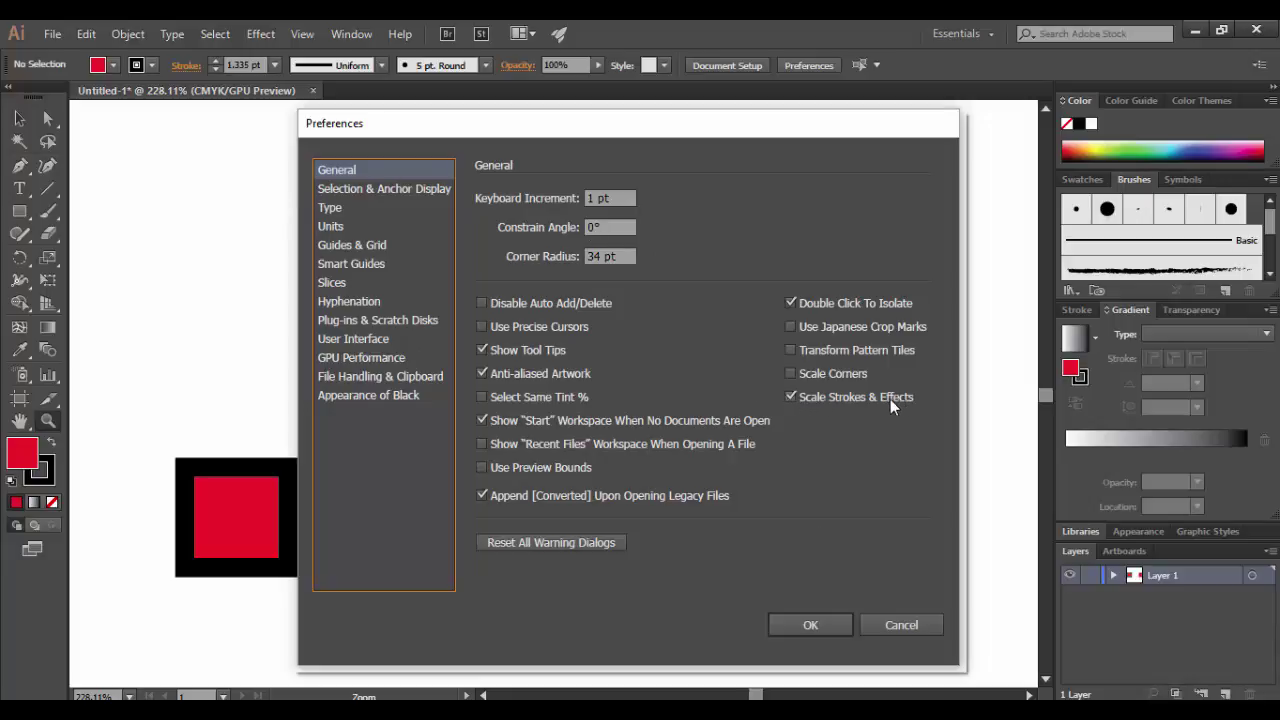
{"action": "left_click", "coordinate": [812, 622]}
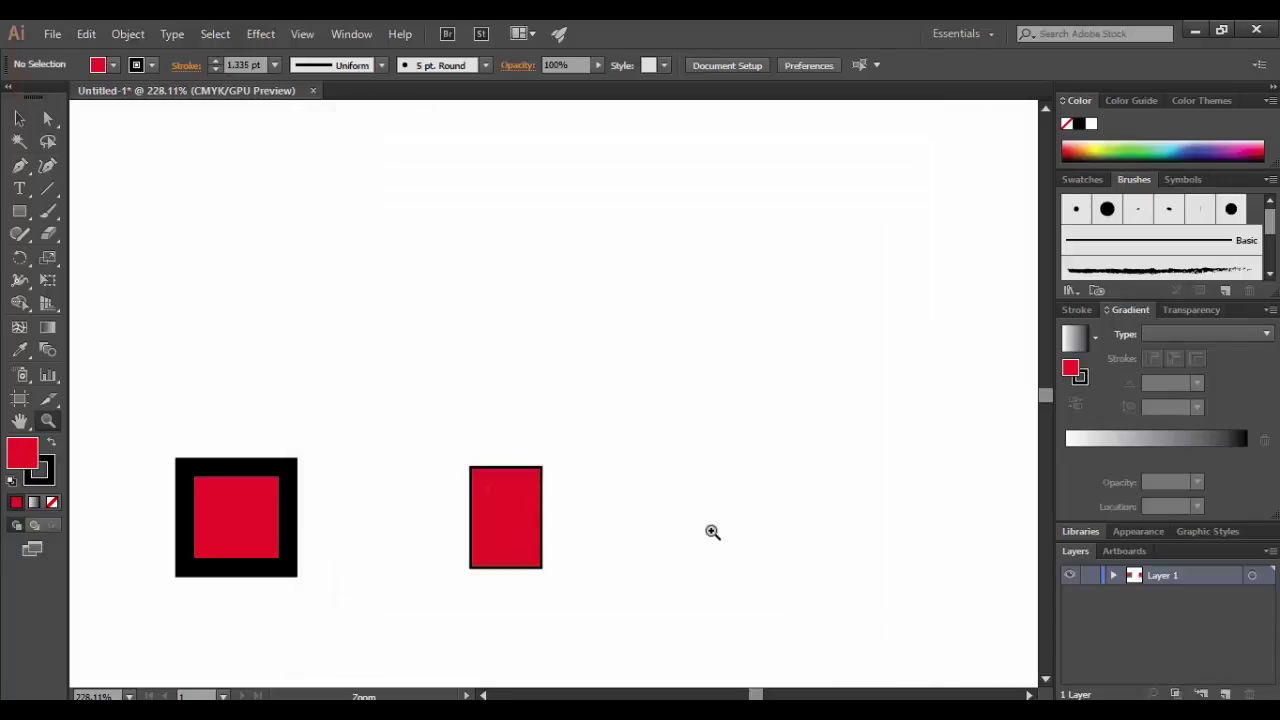